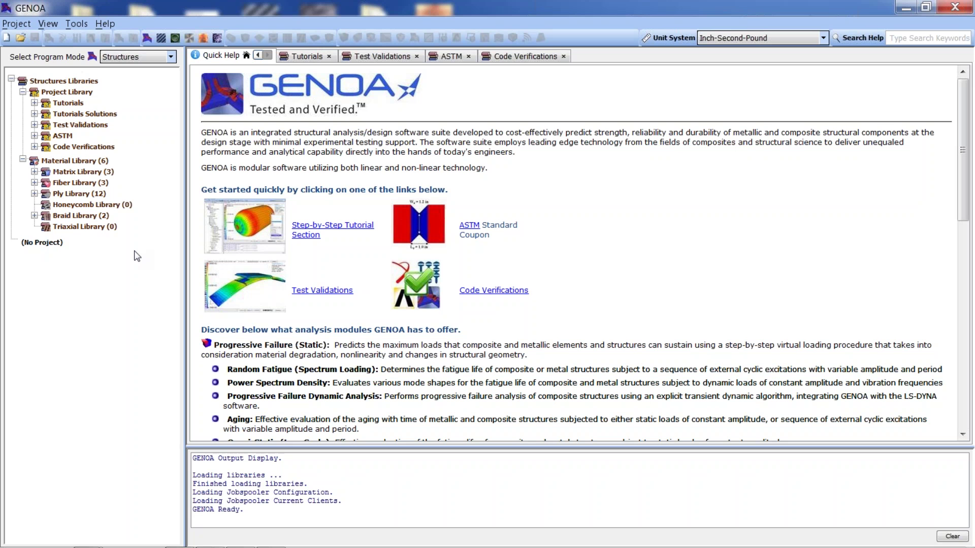
# Show help for the structures libraries and expand Test Validations, ASTM and Code Verifications.
pyautogui.click(70, 82)
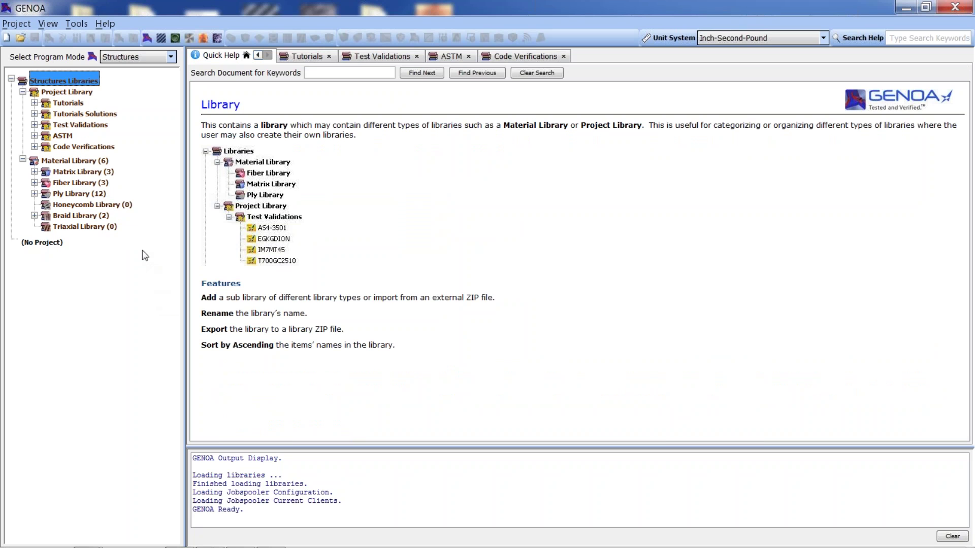
pyautogui.click(35, 125)
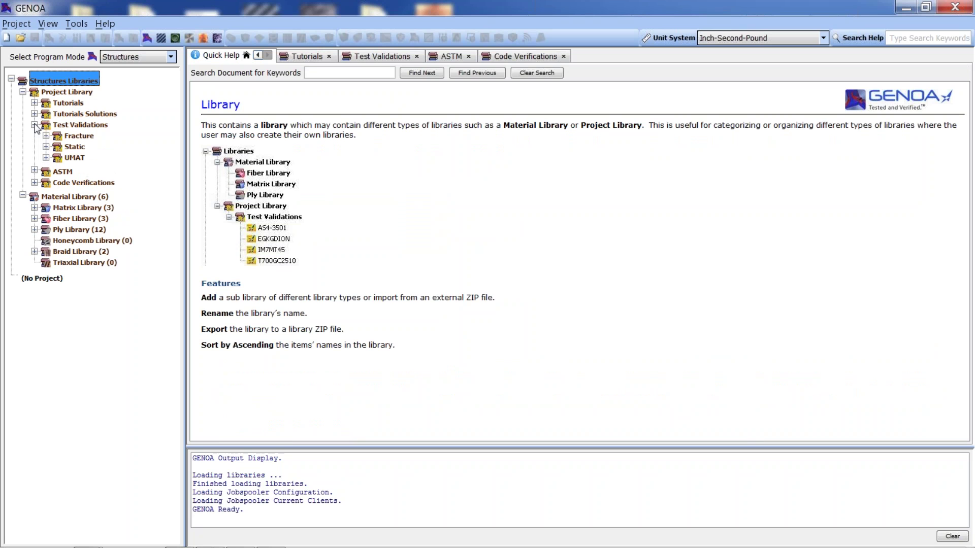
pyautogui.click(35, 172)
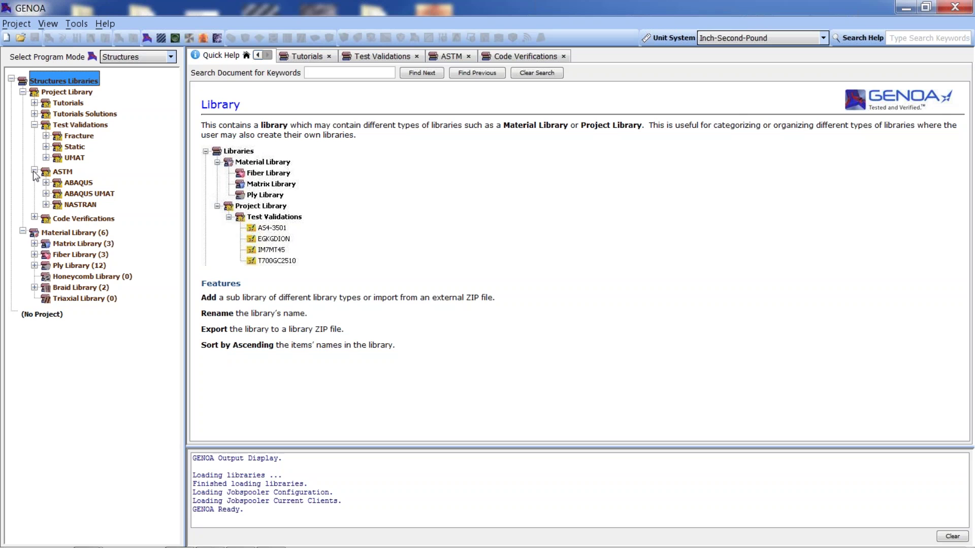
pyautogui.click(35, 217)
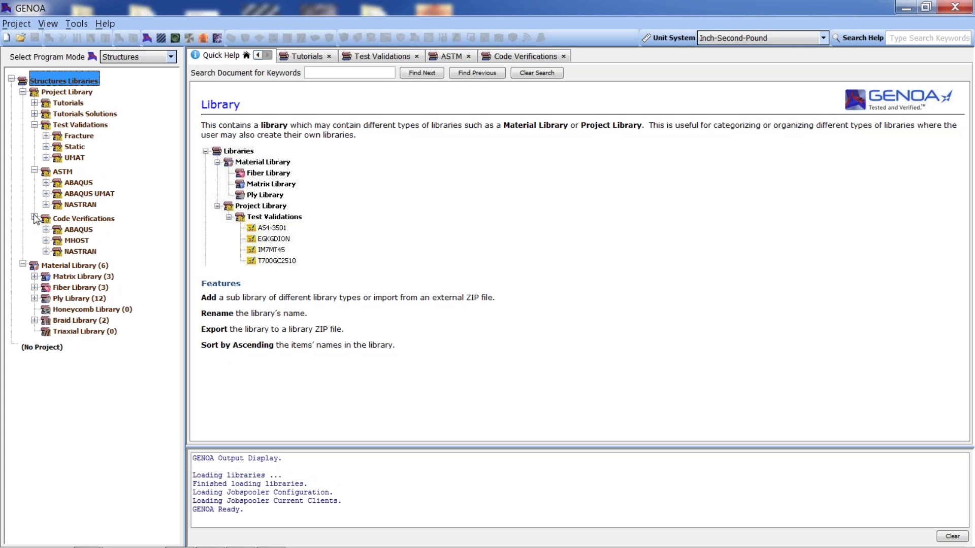
# Expand Tutorials and 3D Printing, select 3D Printing Thermal - ORNL, then expand Advanced, Fatigue and Filament Winding.
pyautogui.click(34, 103)
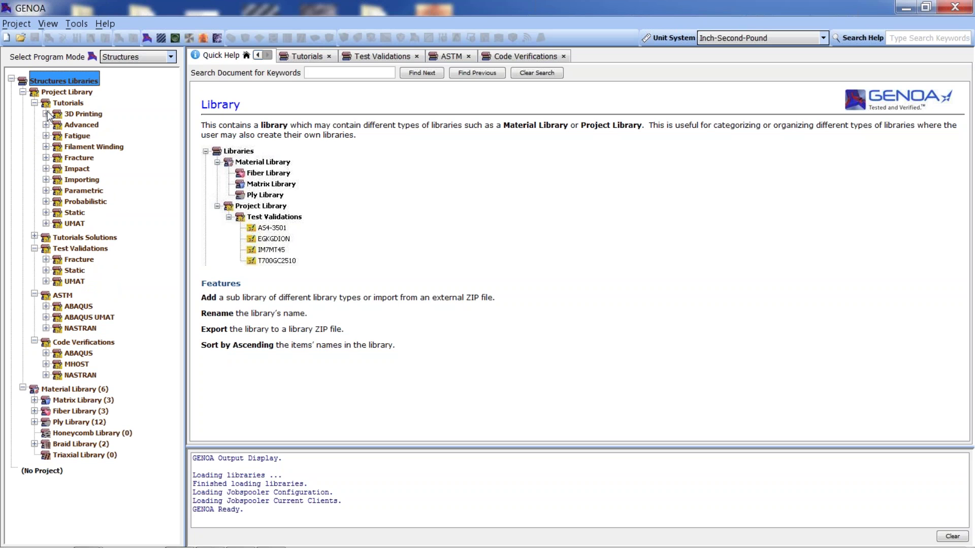
pyautogui.click(46, 114)
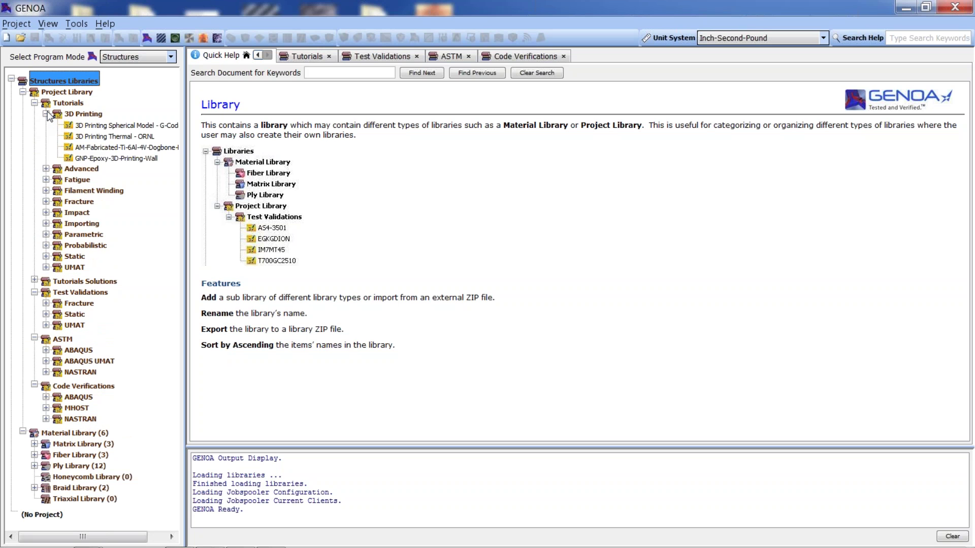
pyautogui.click(71, 140)
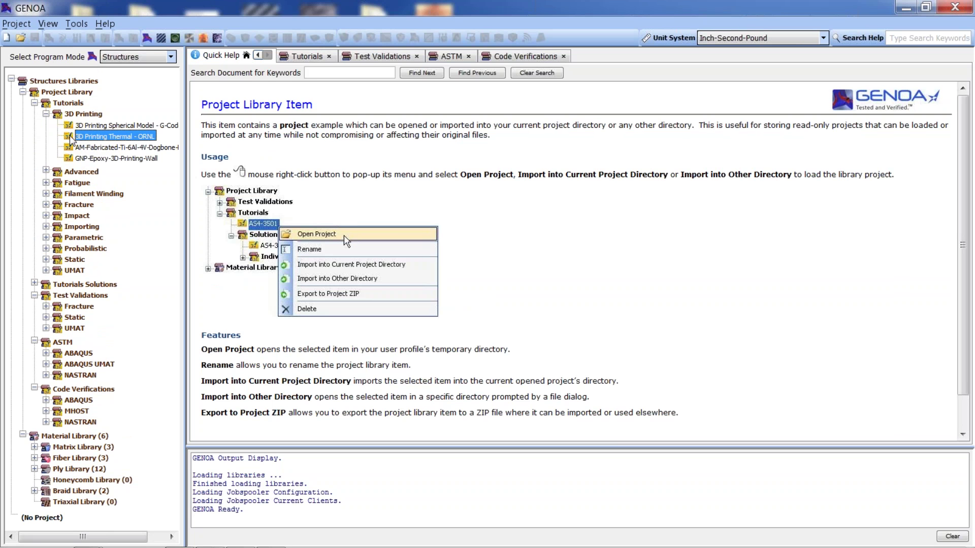
pyautogui.click(47, 172)
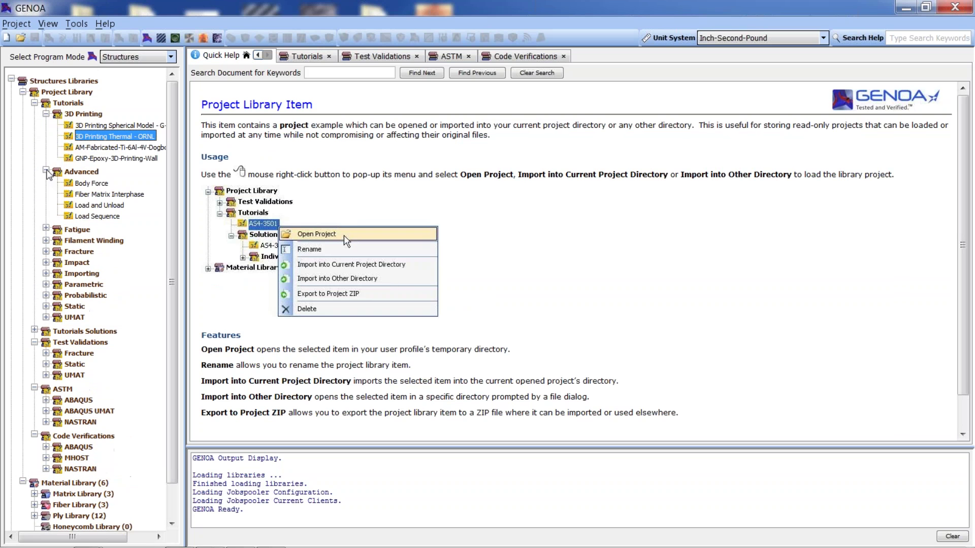
pyautogui.click(45, 229)
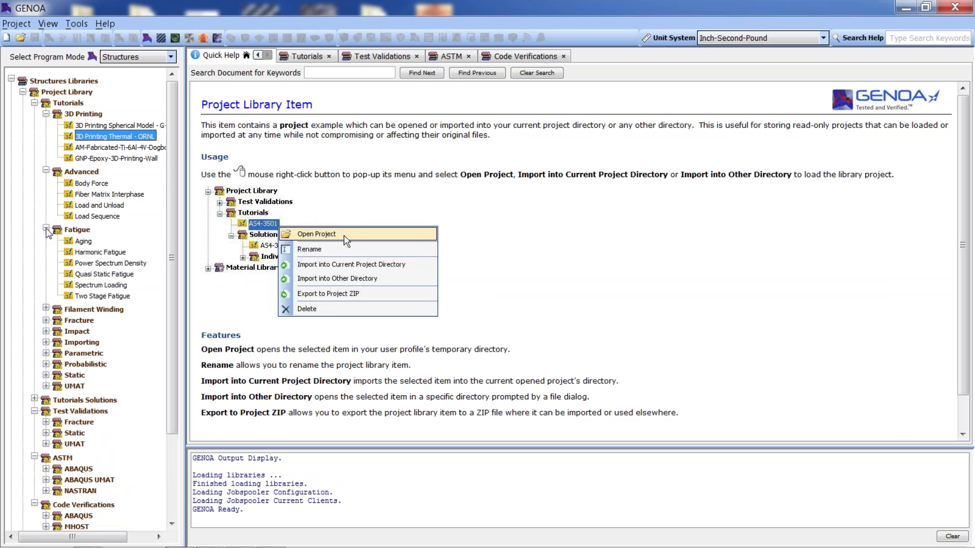
pyautogui.click(46, 309)
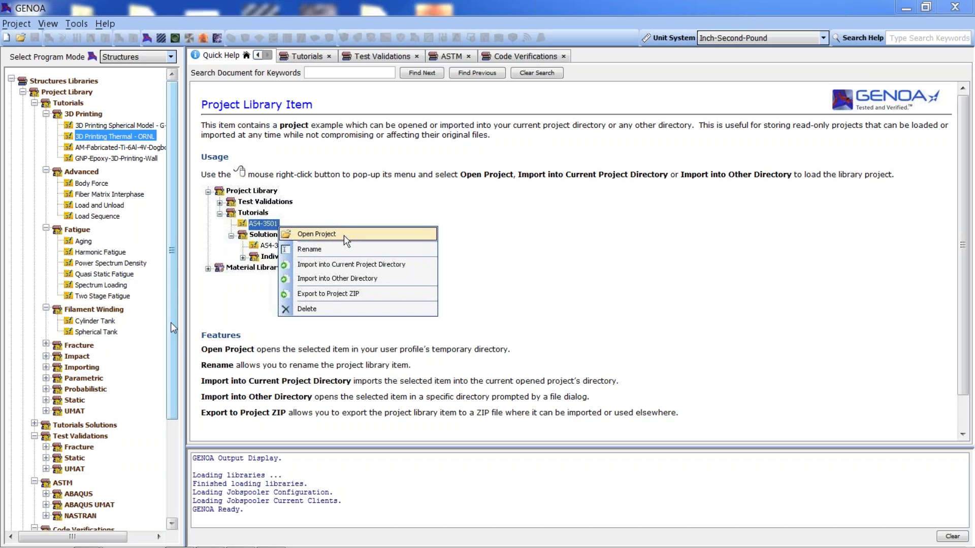
# Start a new project, browse the Materials, Fiber, Matrix and Ply nodes, and choose Import Laminates from File.
pyautogui.click(8, 44)
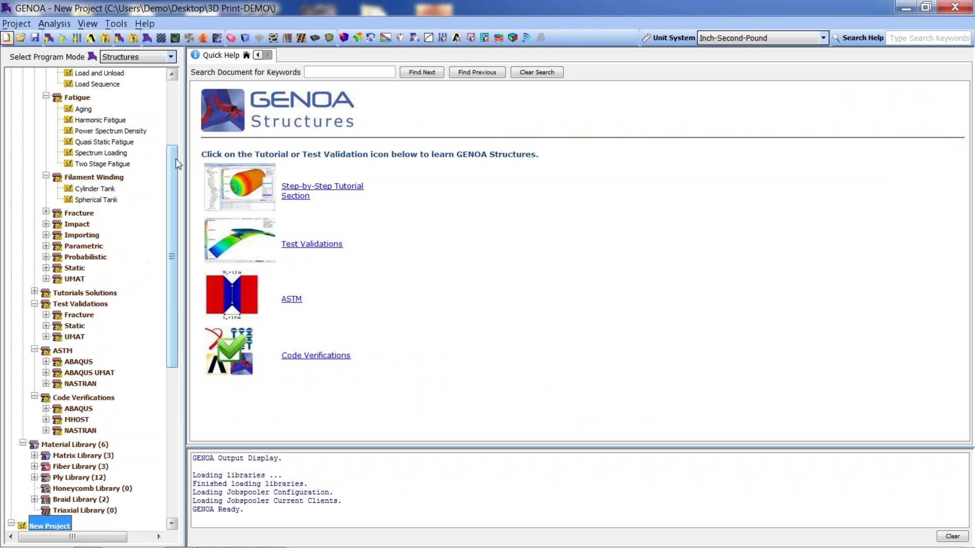
pyautogui.moveTo(175, 159); pyautogui.dragTo(177, 307)
pyautogui.click(77, 361)
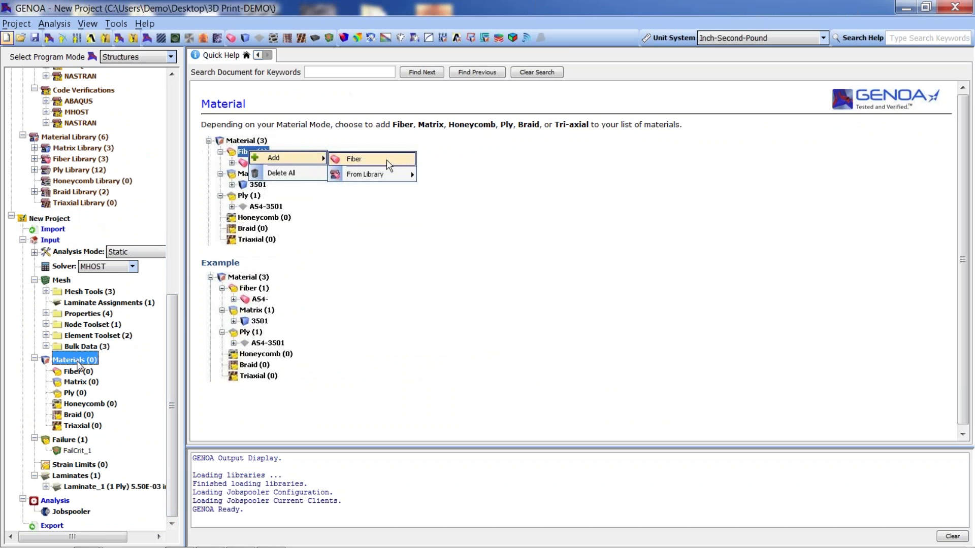
pyautogui.click(76, 370)
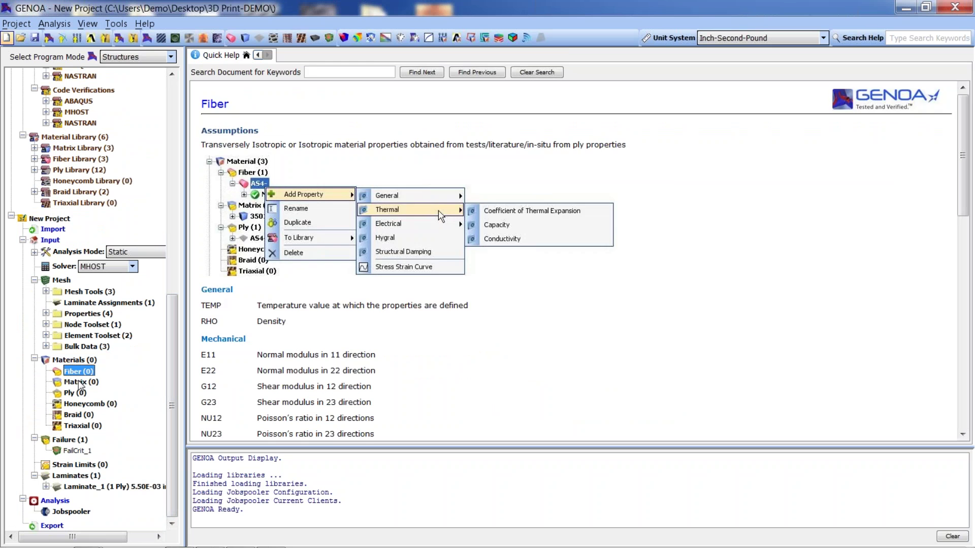
pyautogui.click(80, 383)
pyautogui.click(80, 395)
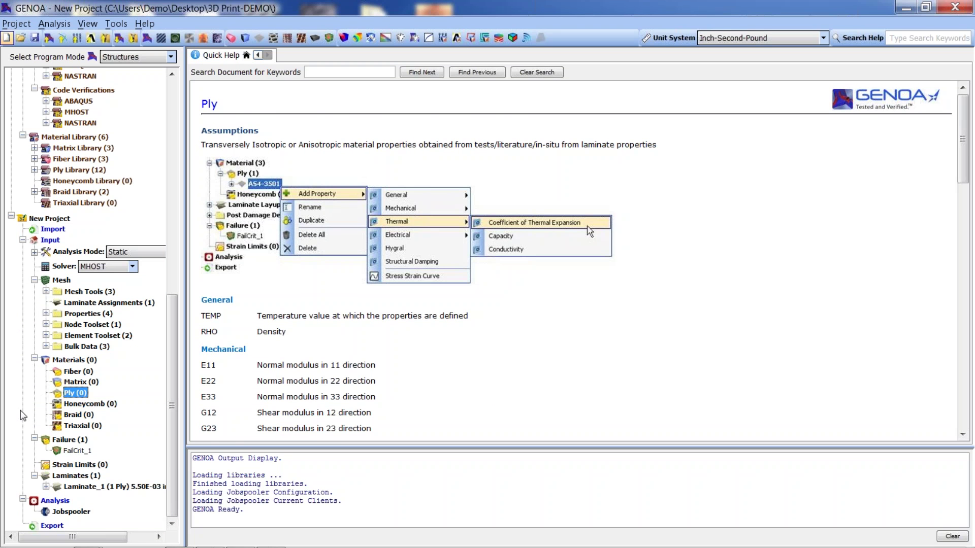
pyautogui.rightClick(77, 480)
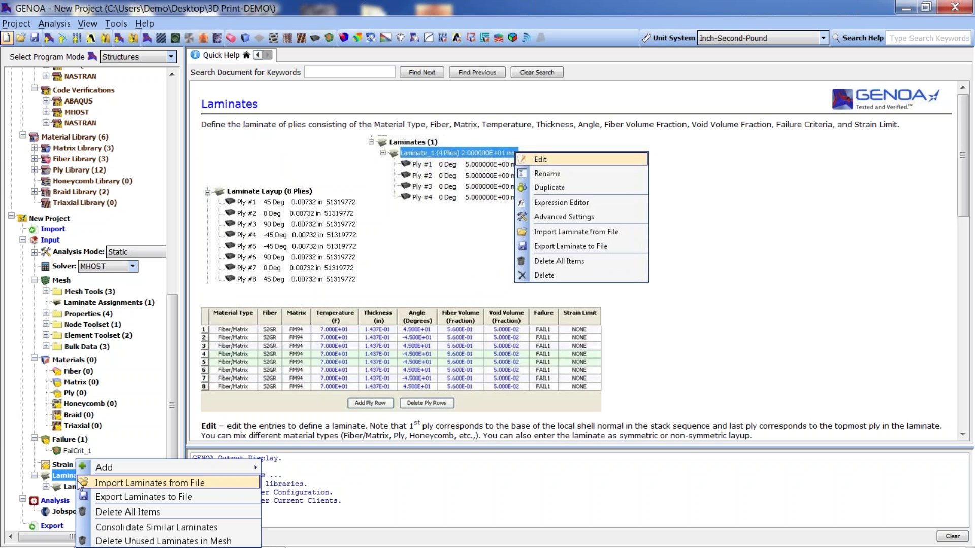
pyautogui.click(79, 482)
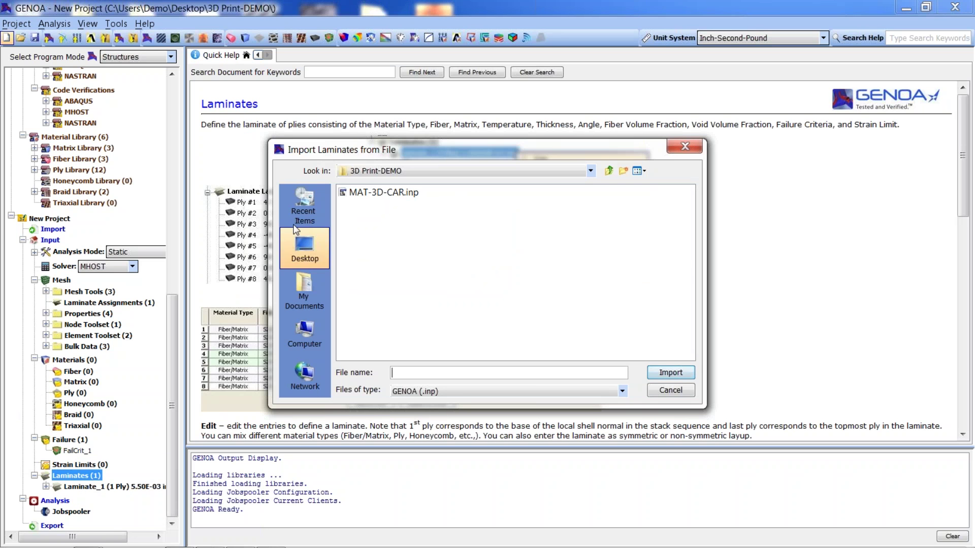
# Import MAT-3D-CAR.inp, replacing the existing laminates and material properties and importing its materials.
pyautogui.click(372, 193)
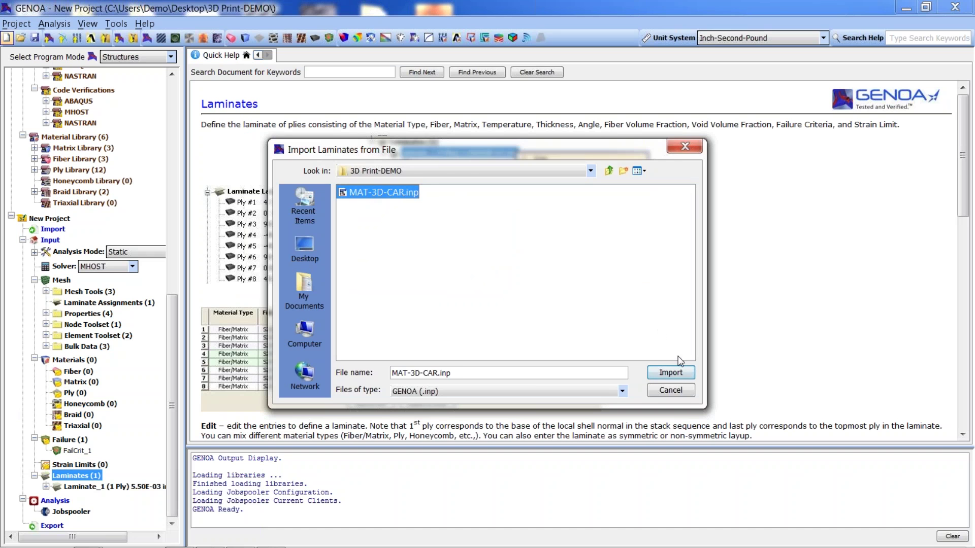
pyautogui.click(675, 373)
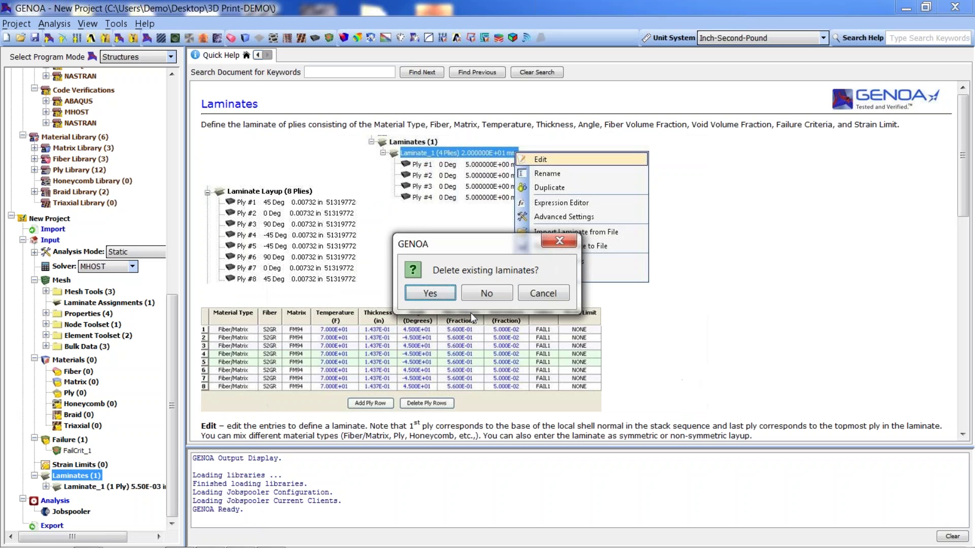
pyautogui.click(446, 295)
pyautogui.click(447, 295)
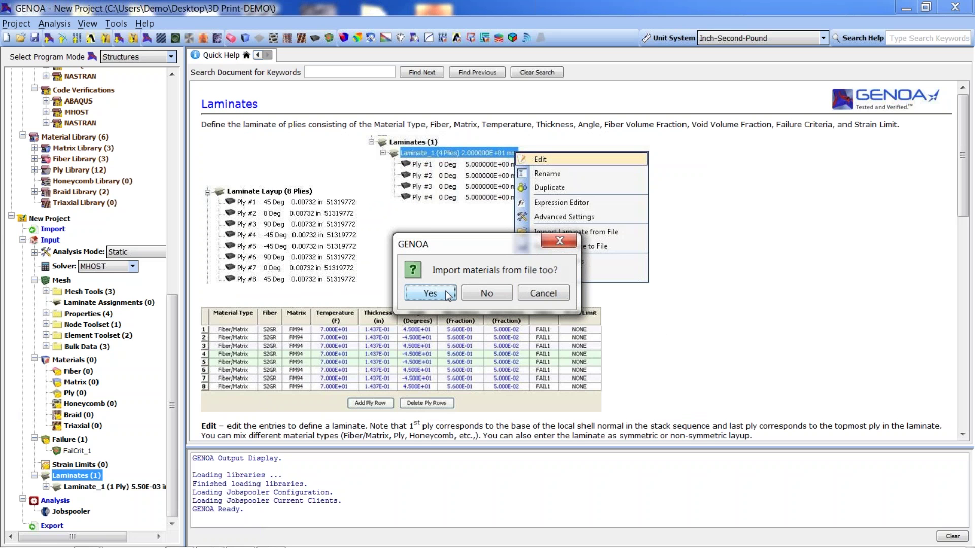
pyautogui.click(448, 295)
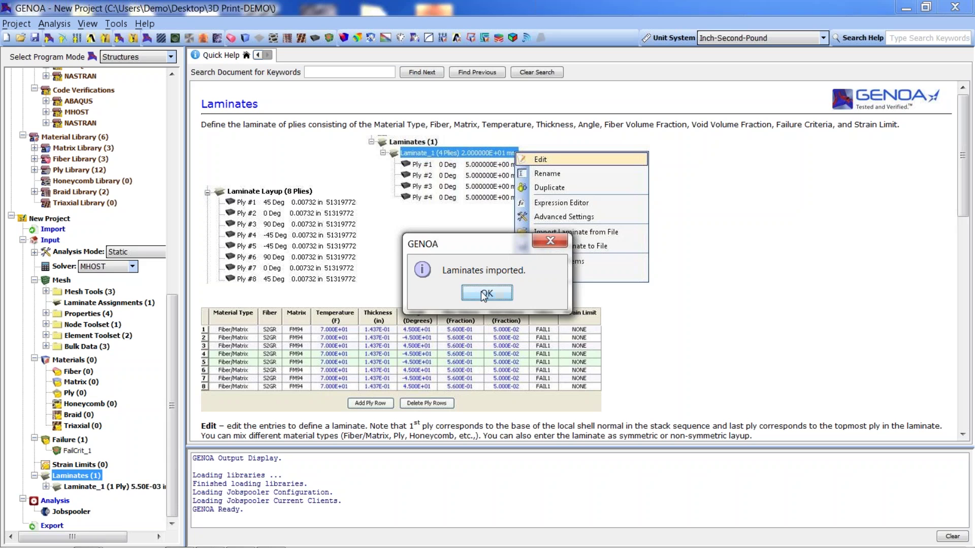
pyautogui.click(480, 291)
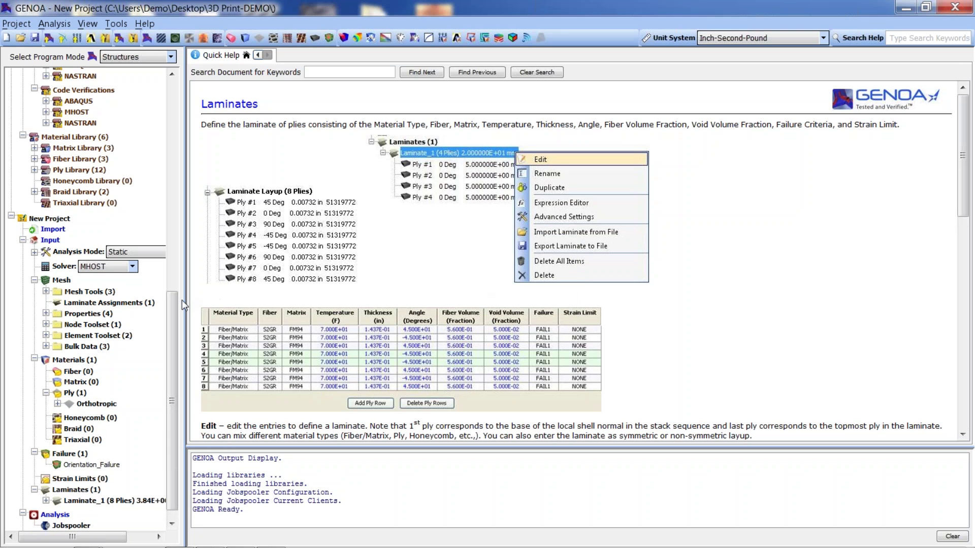
pyautogui.scroll(-1, 170, 383)
pyautogui.rightClick(56, 502)
# Add a 3D Printing (Beta) analysis and open its Mesh Generator in the 3D Printing Mesh editor.
pyautogui.moveTo(61, 510)
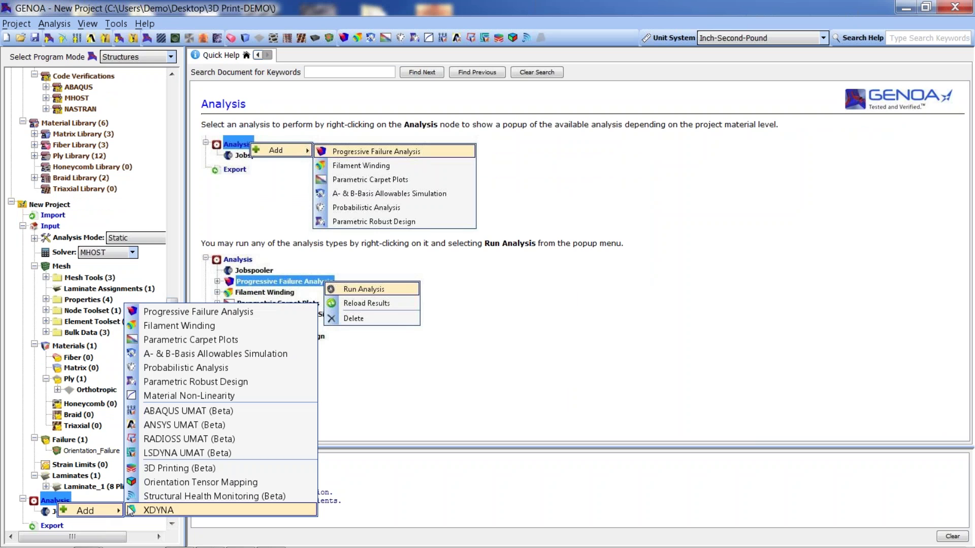
pyautogui.click(144, 468)
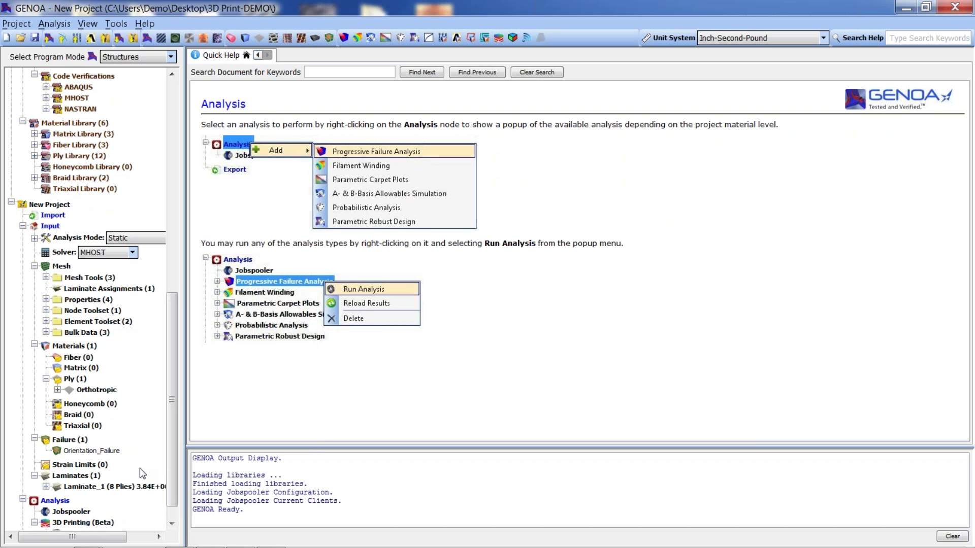
pyautogui.click(109, 511)
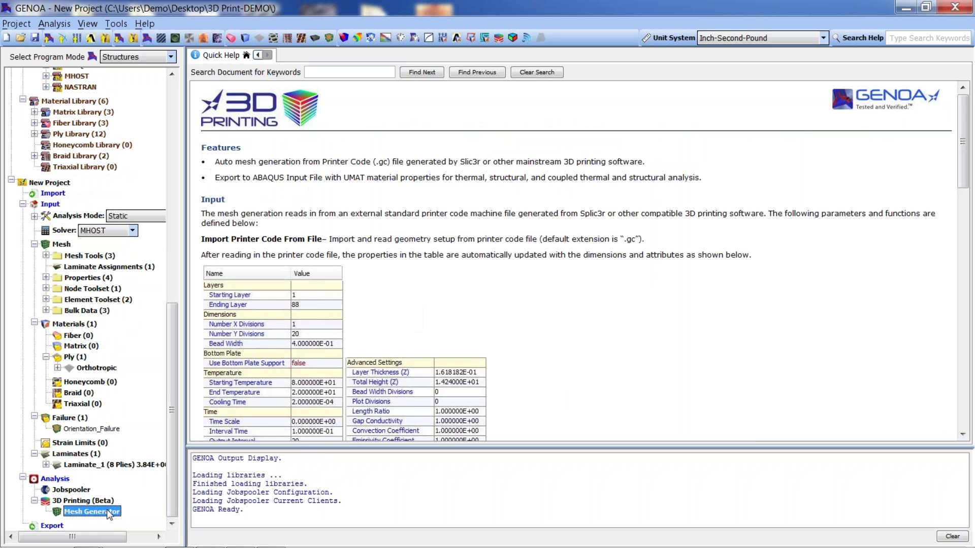
pyautogui.doubleClick(106, 510)
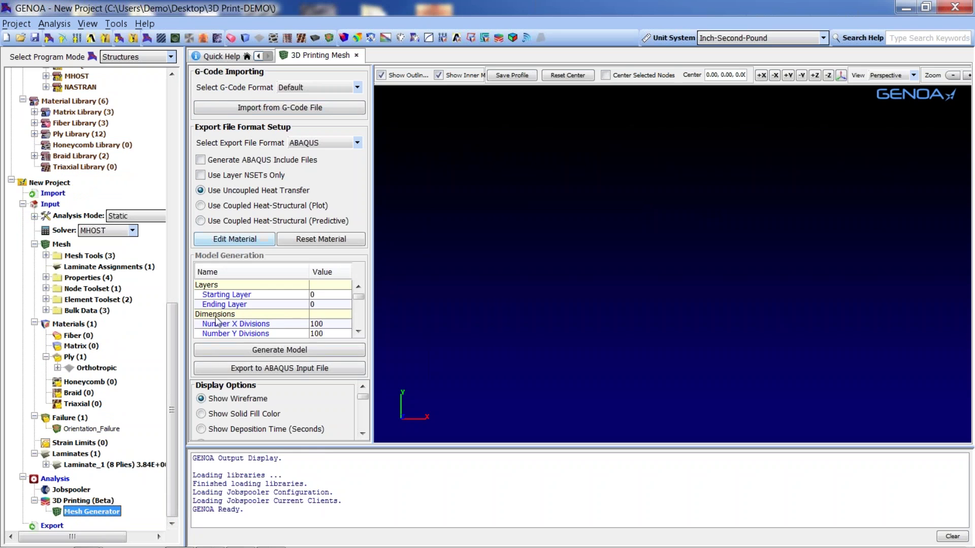
# Set the G-code format to ORNL and pick CAR-GCode.nc in the Import from Printer Code dialog.
pyautogui.moveTo(362, 396); pyautogui.dragTo(368, 422)
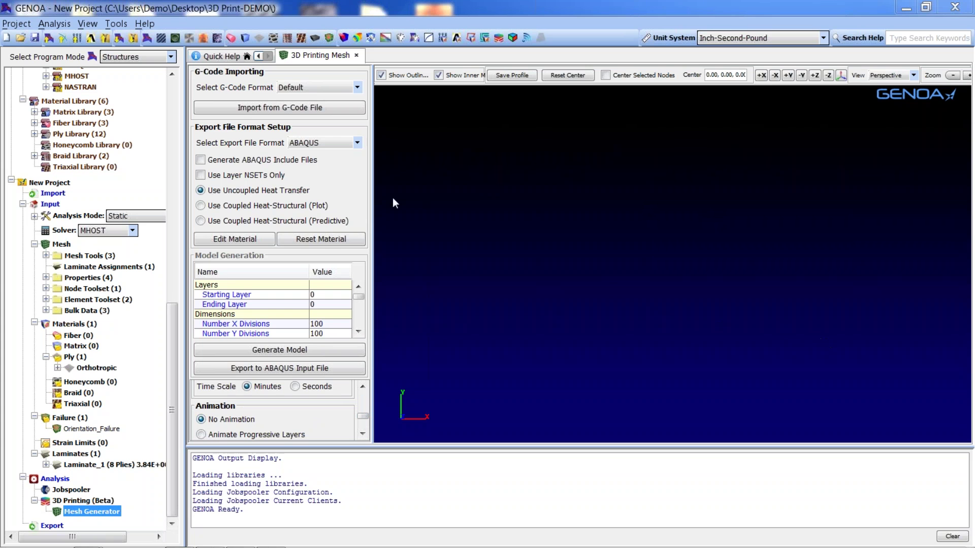
pyautogui.click(339, 95)
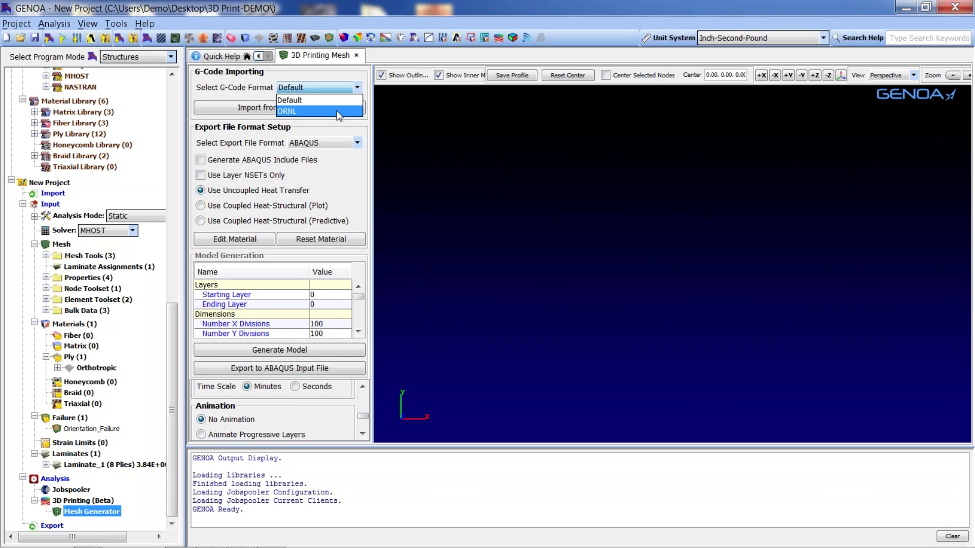
pyautogui.click(339, 112)
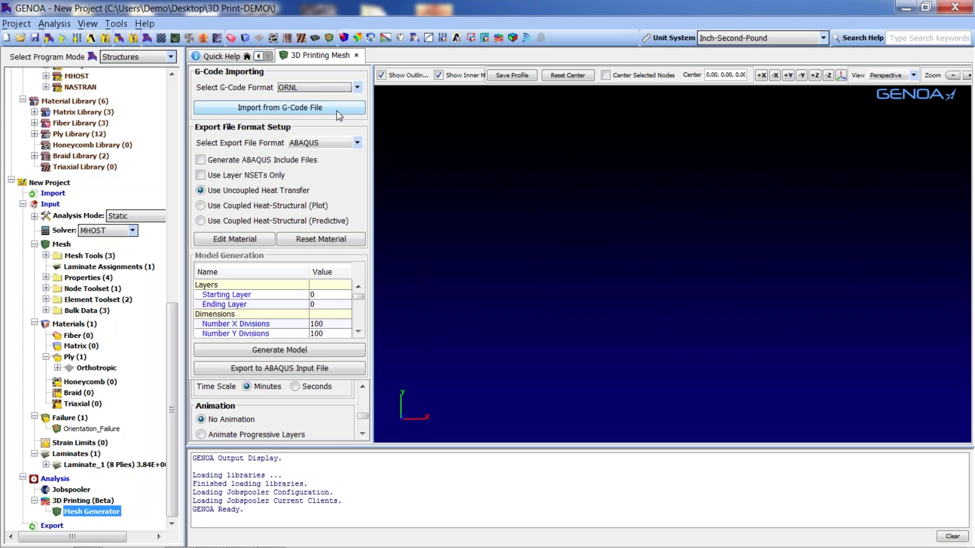
pyautogui.click(339, 116)
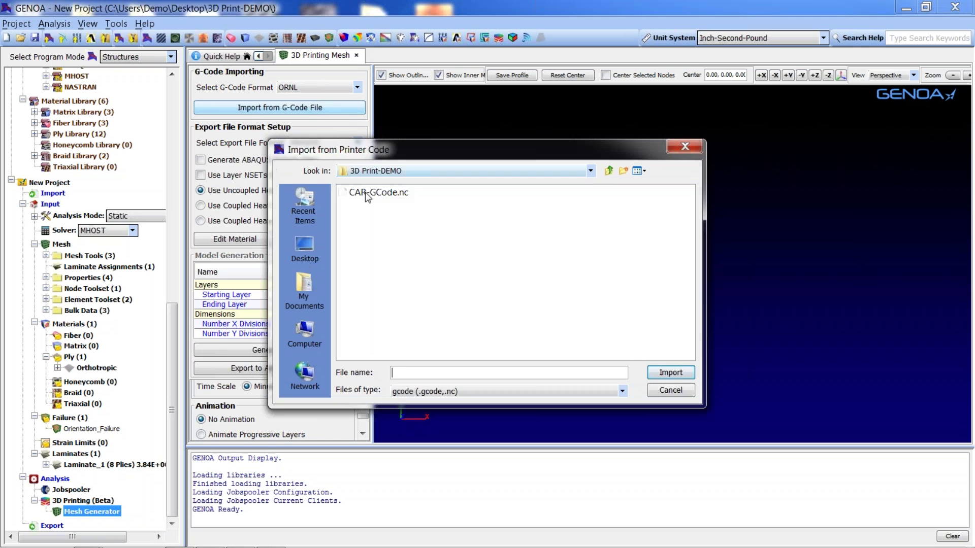
pyautogui.click(380, 192)
# Import CAR-GCode.nc (layers 1–210) and select Use Coupled Heat-Structural (Predictive).
pyautogui.click(678, 373)
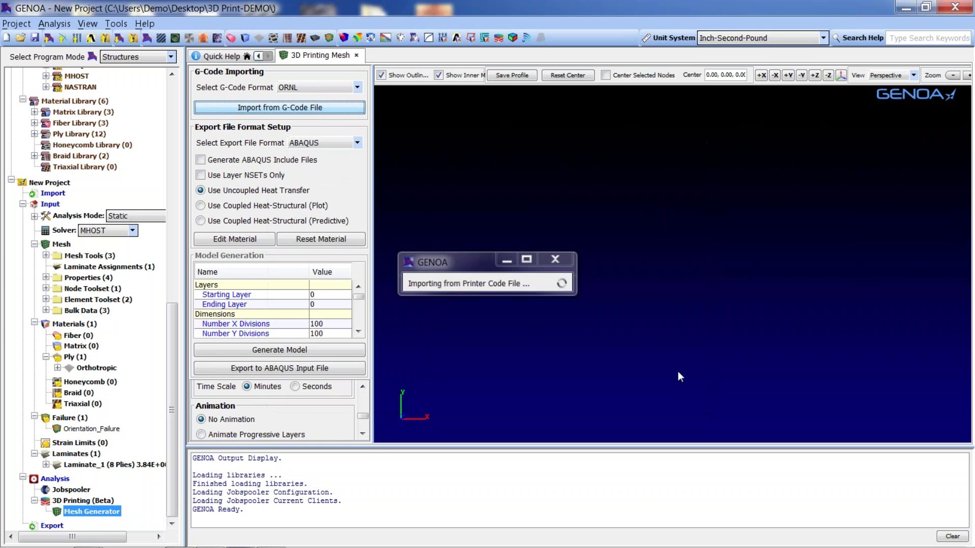
pyautogui.moveTo(422, 263); pyautogui.dragTo(437, 103)
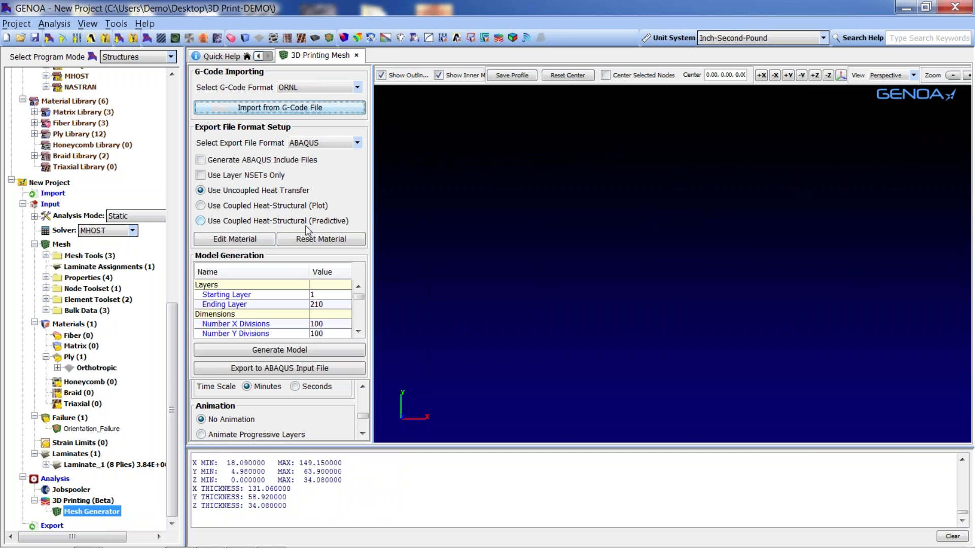
pyautogui.click(215, 223)
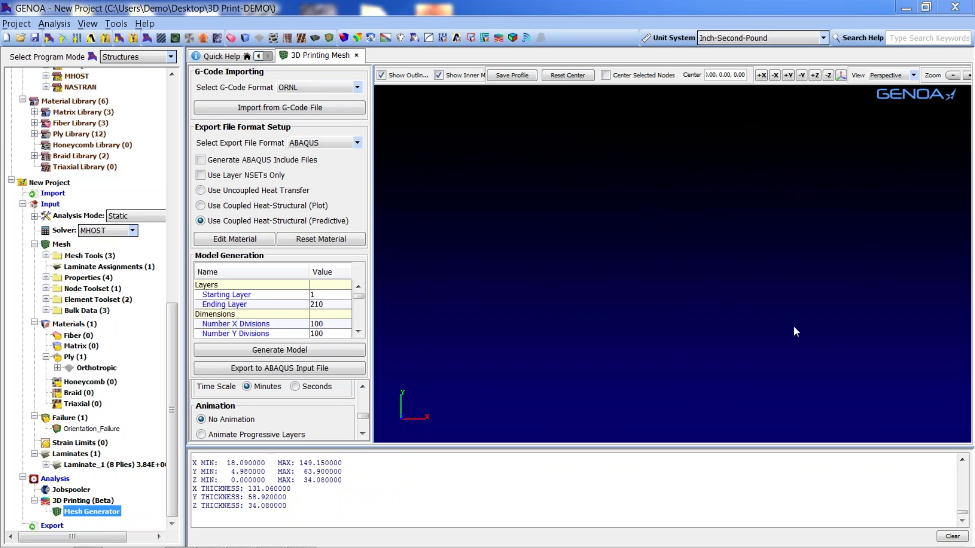
# Replace the conductivity-through-physical-constants block with pasted temperature-dependent data and save the material.
pyautogui.click(266, 243)
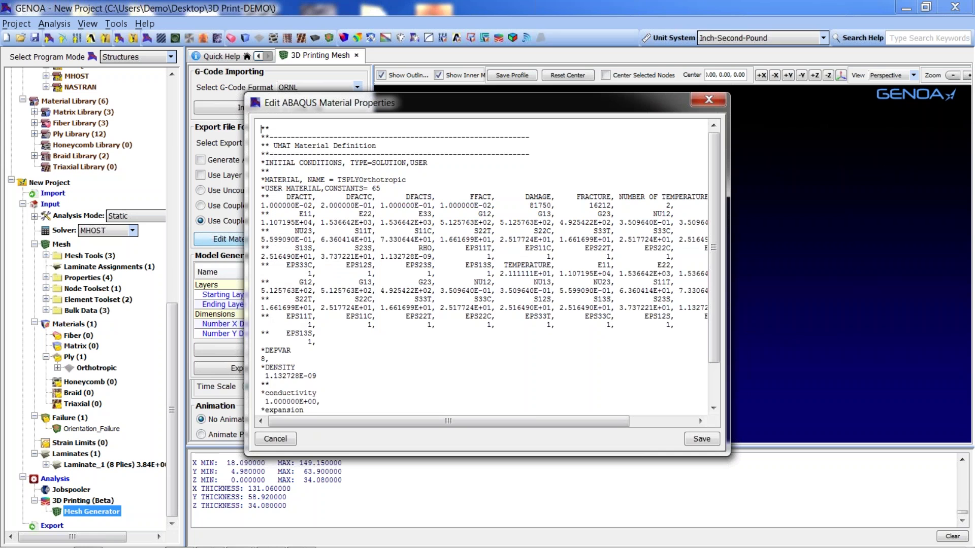
pyautogui.click(305, 137)
pyautogui.hotkey('shift', 'End')
pyautogui.moveTo(260, 146); pyautogui.dragTo(404, 146)
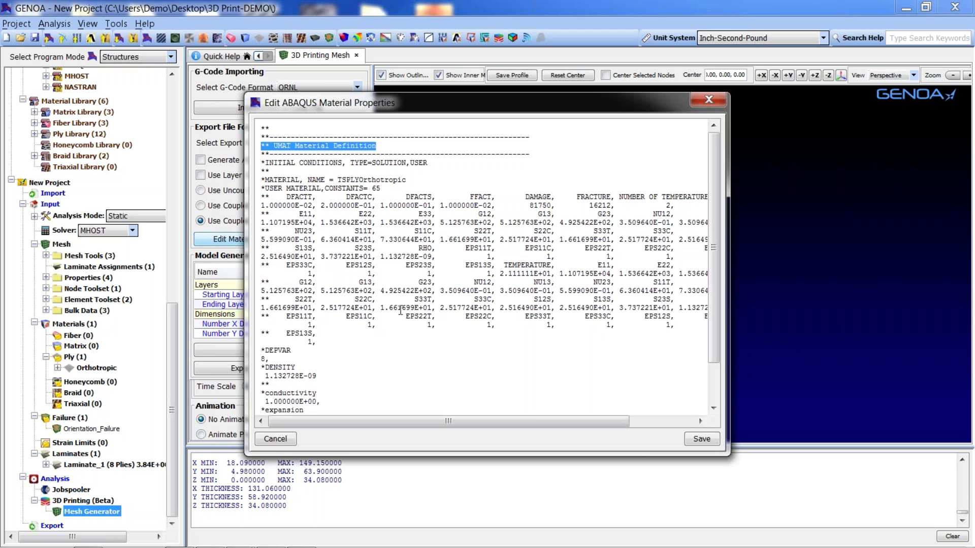
pyautogui.scroll(-1, 400, 310)
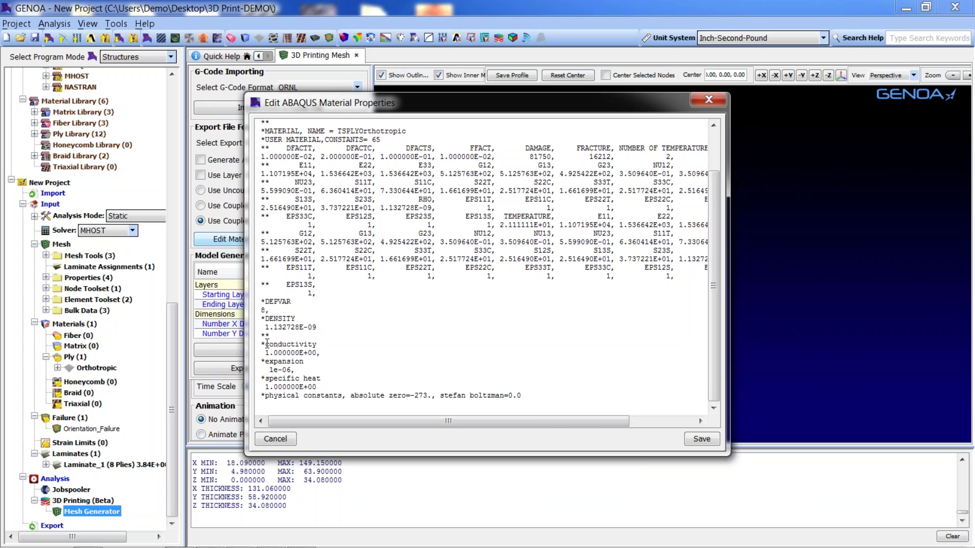
pyautogui.moveTo(263, 344); pyautogui.dragTo(539, 397)
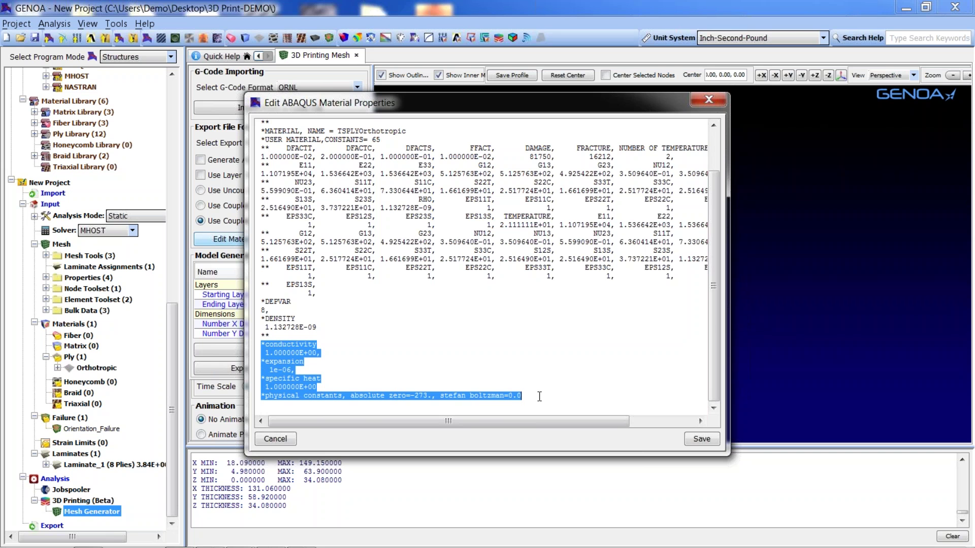
pyautogui.write('*conductivity, TYPE=ORTHO 0.368,0.768,0.768,25 0.415,0.897,0.897,50 0.45 ,1.025,1.025,100 *expansion 0.00001488,30 0.00001269,40 0.00000986,50 0.00000614,60 0.00000192,70 *specific heat 1510,20.15 1670,30.15 1710,40.15 1780,50.15 1830,60.16 1980,70.161 1960,80.16 2020,90.16 2150,100.16 2390,110.16 2480,120.16 2590,130.15 2540,140.16 2570,150.16 2580,160.16 2650,170.16 2660,180.15 2720,190.16 2730,200.16 *Inelastic Heat Fraction           0., *physical constants, absolute zero=-273., stefan boltzman=5.670373E-8')
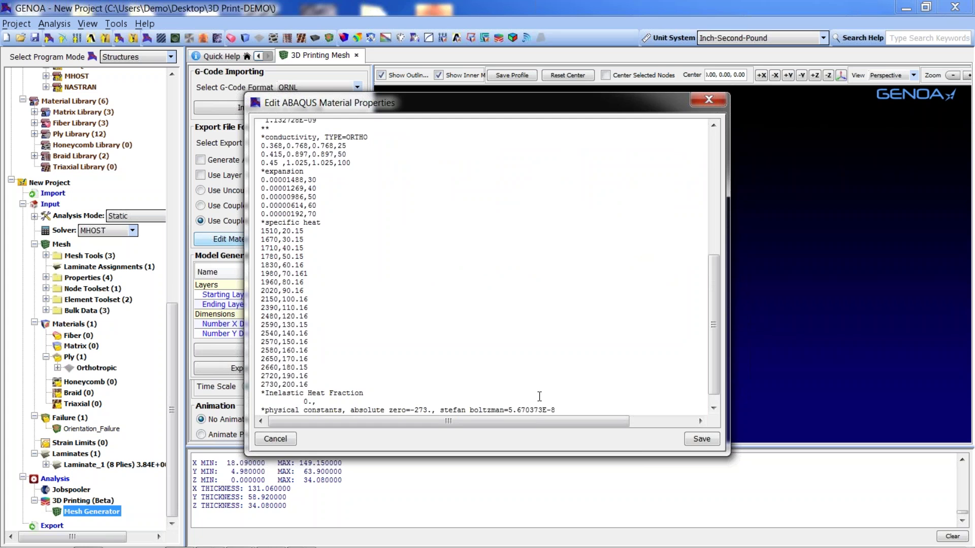
pyautogui.click(701, 439)
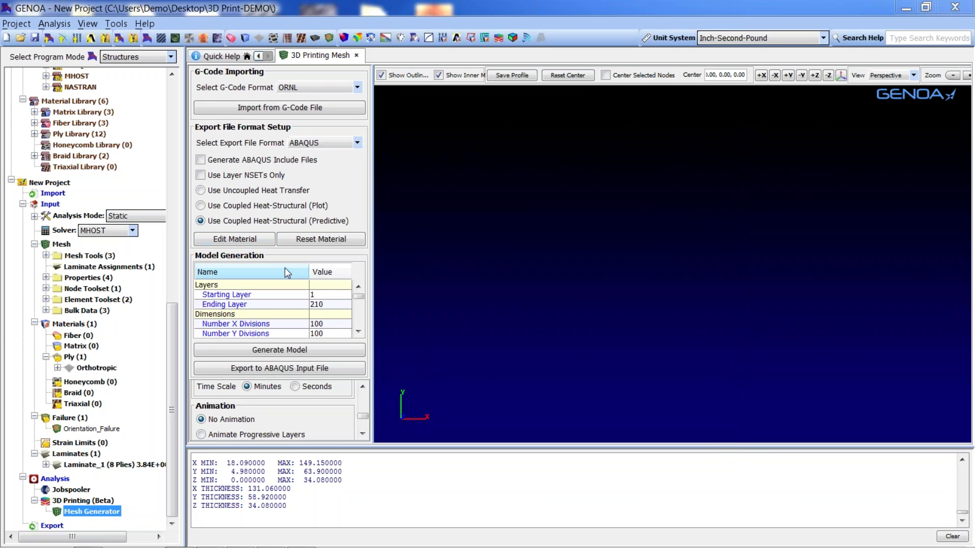
# Review the Starting Layer, Ending Layer, bead width and X/Y division settings.
pyautogui.click(272, 299)
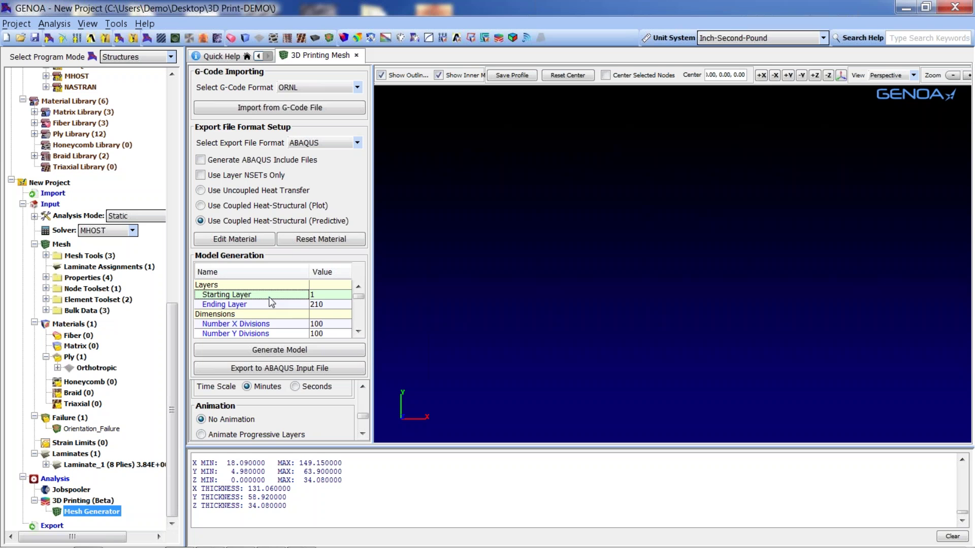
pyautogui.click(270, 306)
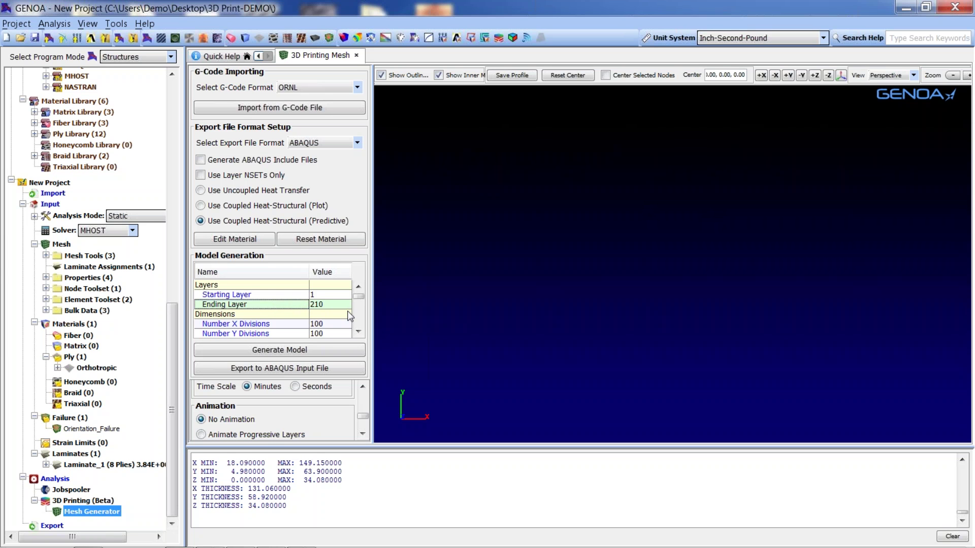
pyautogui.click(359, 332)
pyautogui.click(359, 333)
pyautogui.click(359, 332)
pyautogui.click(274, 296)
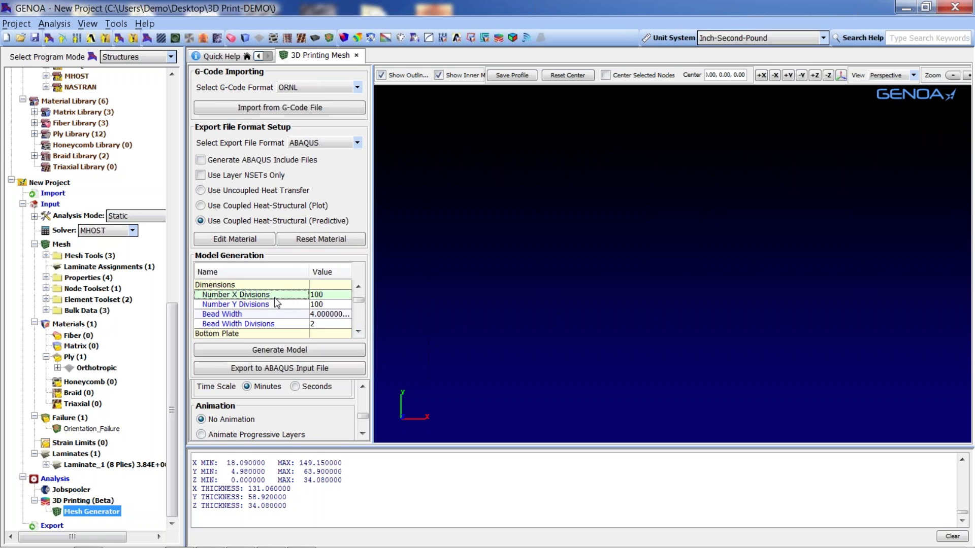
pyautogui.click(277, 305)
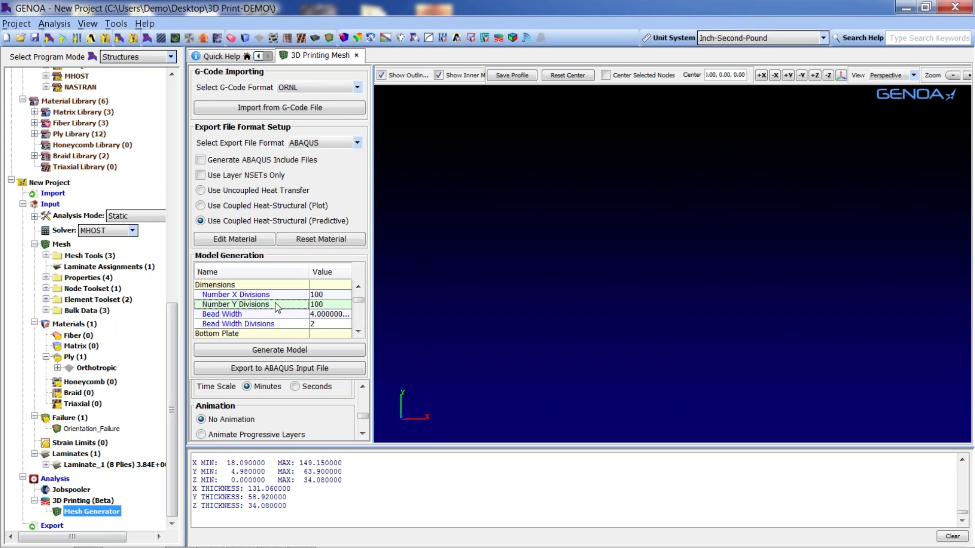
# Set Number X Divisions and Number Y Divisions to 50 and start Generate Model.
pyautogui.click(320, 295)
pyautogui.write('50')
pyautogui.press('Return')
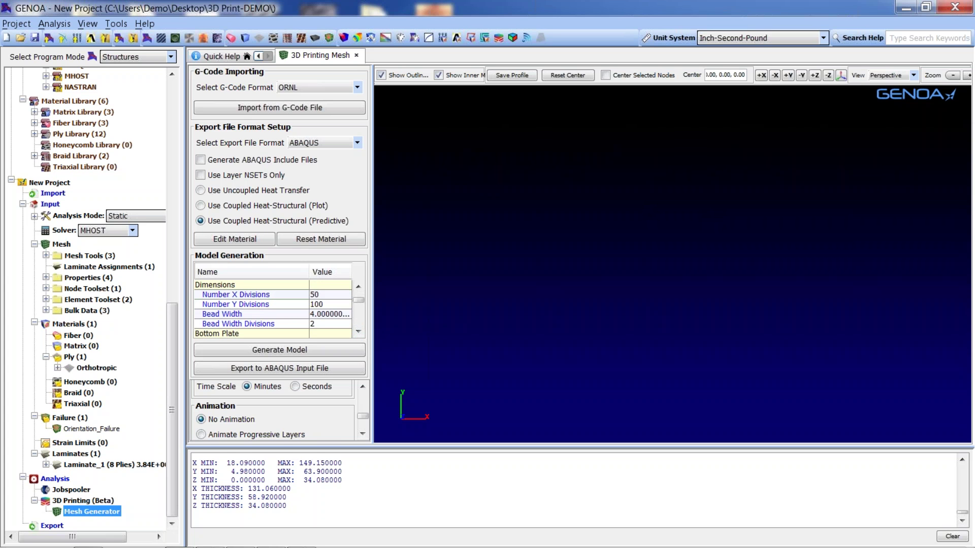
pyautogui.click(325, 305)
pyautogui.write('50')
pyautogui.press('Return')
pyautogui.click(312, 349)
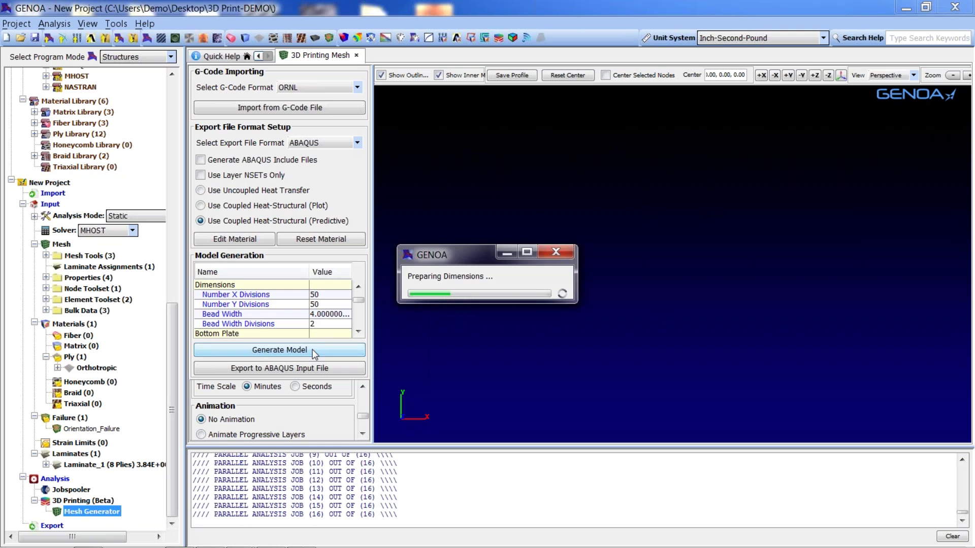
# Move the progress window aside and review Bead Width, Starting and End Temperature, and bottom thermal boundary.
pyautogui.moveTo(441, 254); pyautogui.dragTo(427, 108)
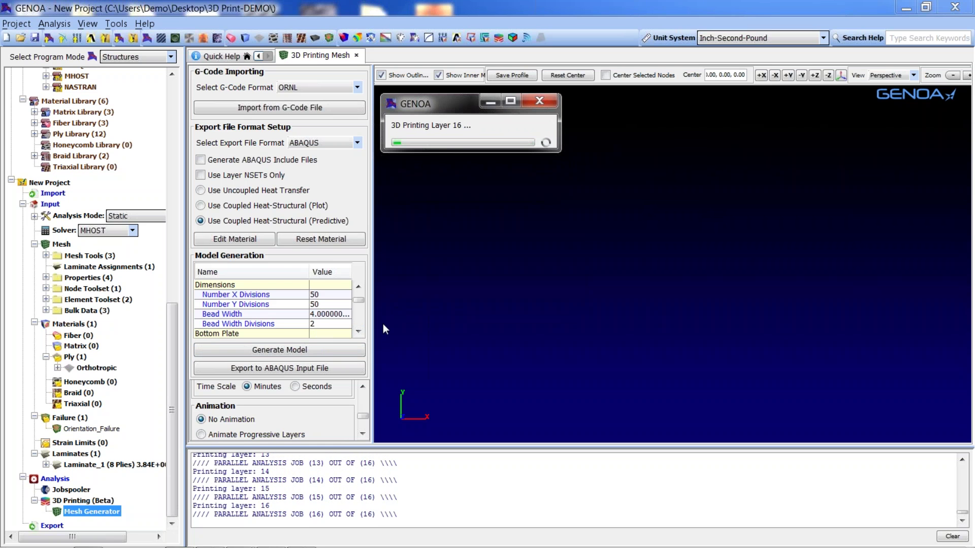
pyautogui.click(259, 316)
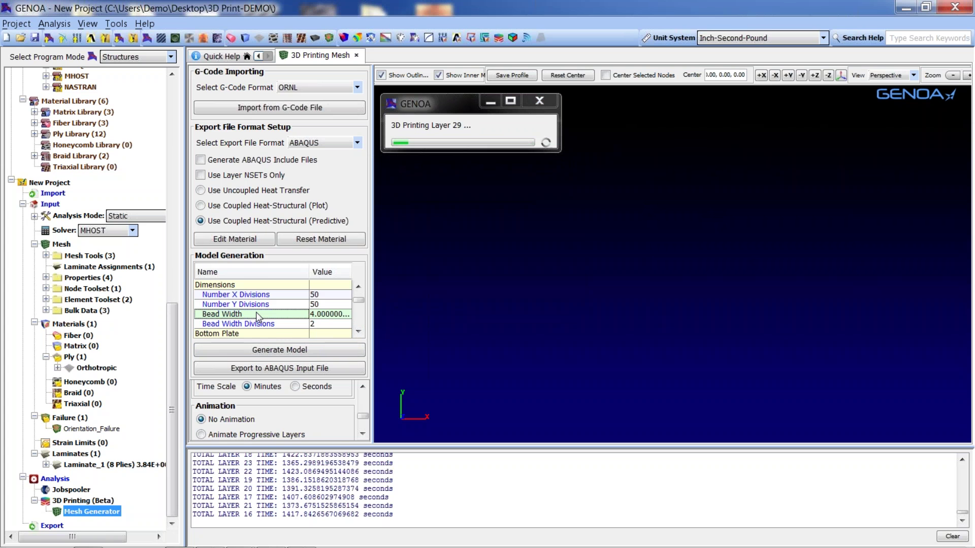
pyautogui.click(361, 334)
pyautogui.click(361, 333)
pyautogui.click(361, 333)
pyautogui.click(360, 333)
pyautogui.click(360, 334)
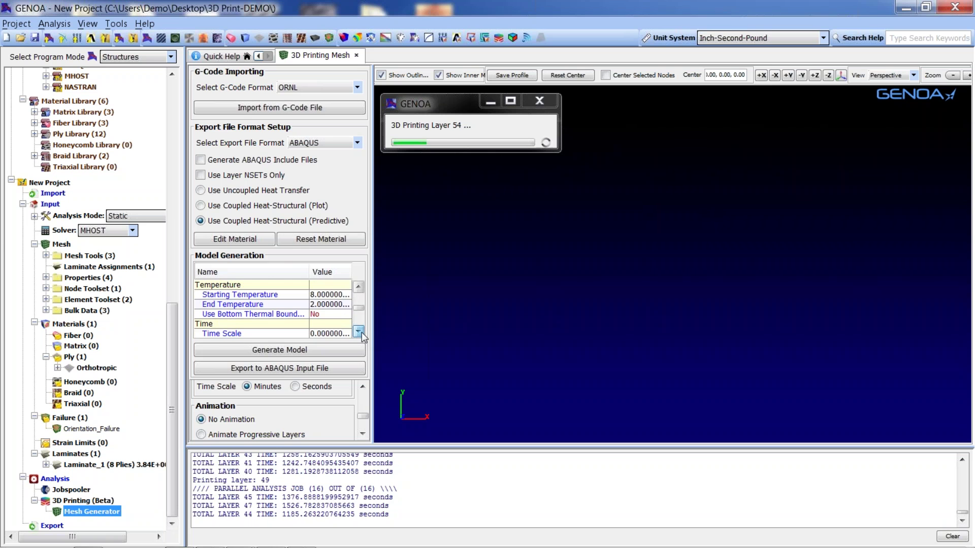
pyautogui.click(250, 296)
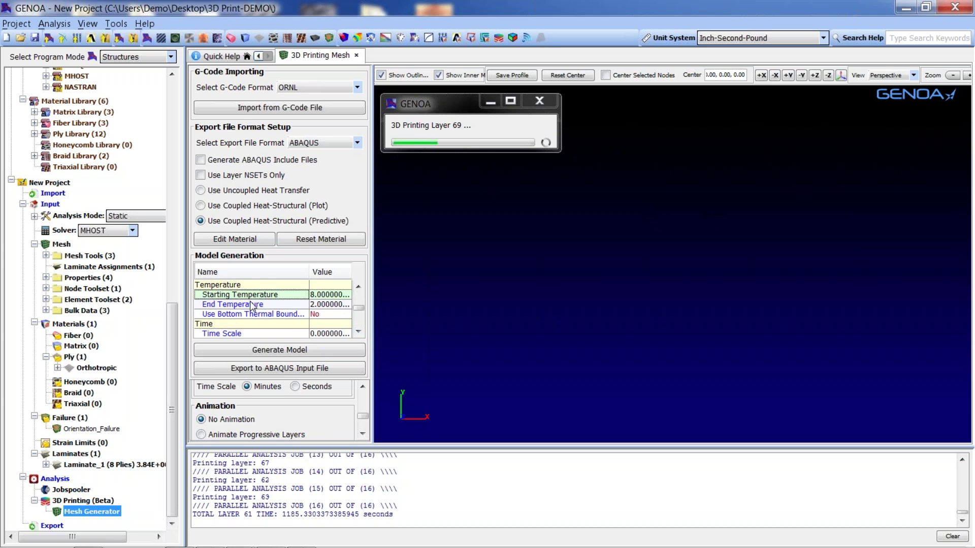
pyautogui.click(252, 304)
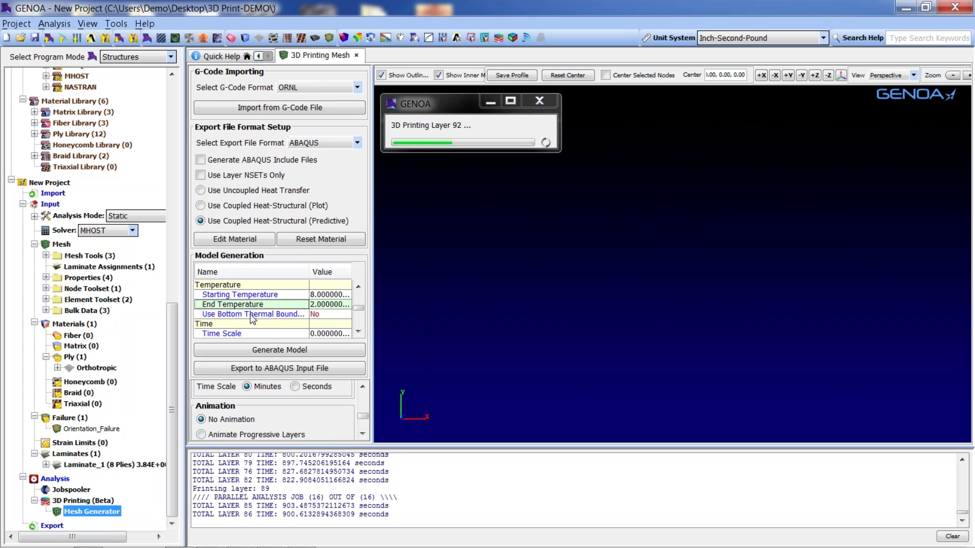
pyautogui.click(251, 314)
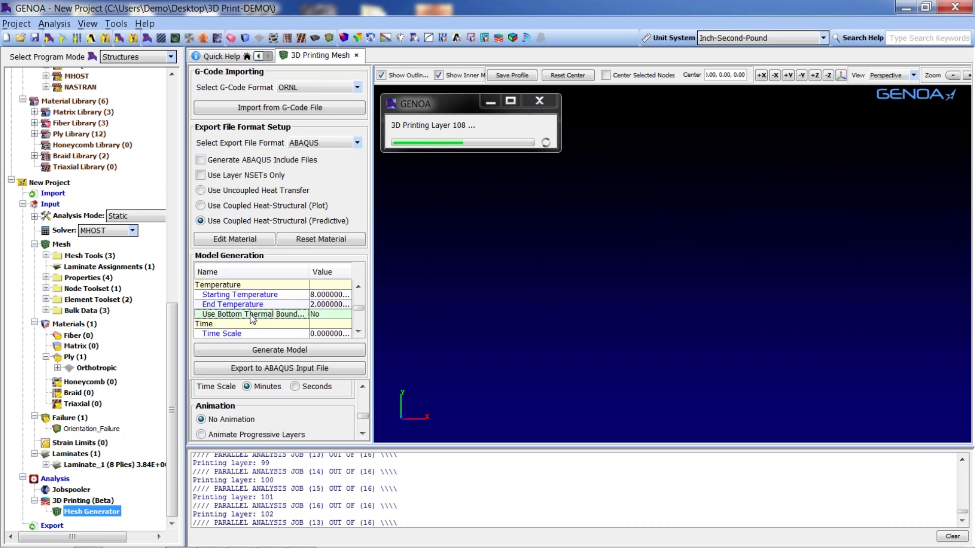
# Review the Output Interval and the Total X and Z Thickness fitting values.
pyautogui.click(358, 332)
pyautogui.click(358, 333)
pyautogui.click(358, 333)
pyautogui.click(358, 333)
pyautogui.click(358, 333)
pyautogui.click(358, 333)
pyautogui.click(264, 289)
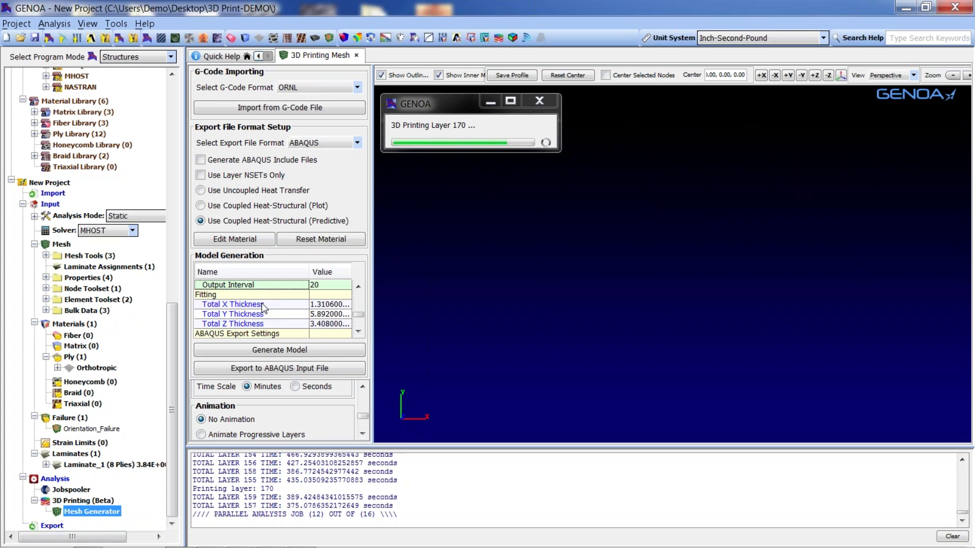
pyautogui.click(263, 305)
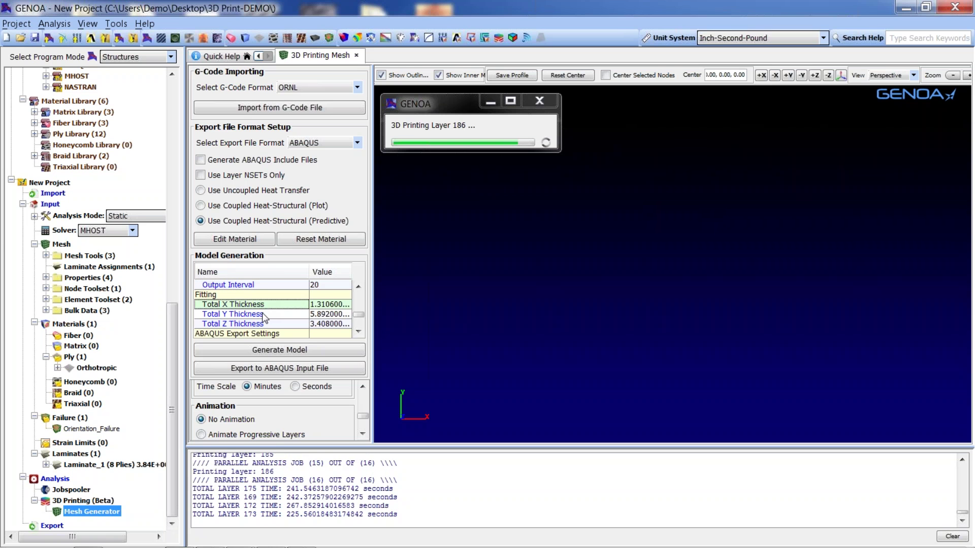
pyautogui.click(262, 323)
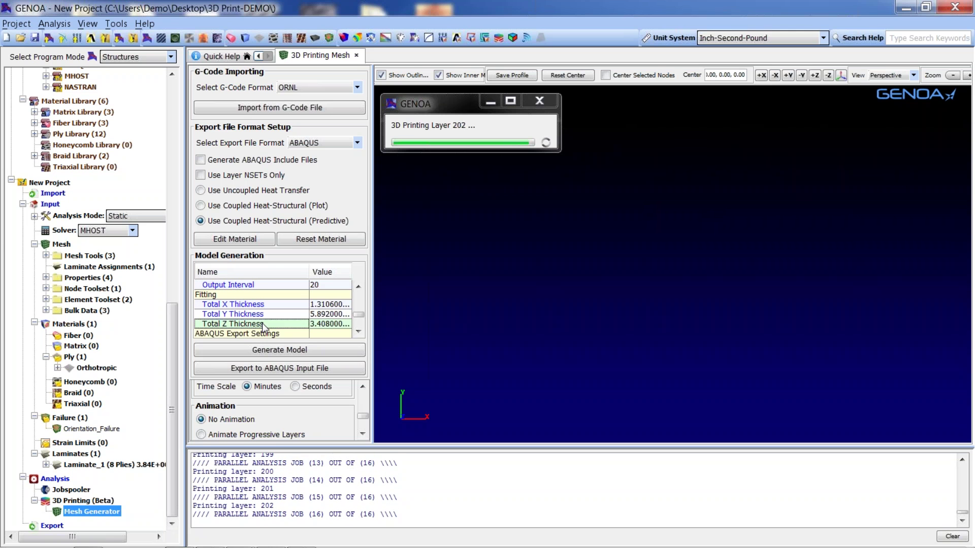
# Review the ABAQUS export Length Ratio and Gap Conductivity while all 210 layers finish meshing.
pyautogui.click(358, 332)
pyautogui.click(358, 332)
pyautogui.click(358, 332)
pyautogui.click(358, 333)
pyautogui.click(359, 332)
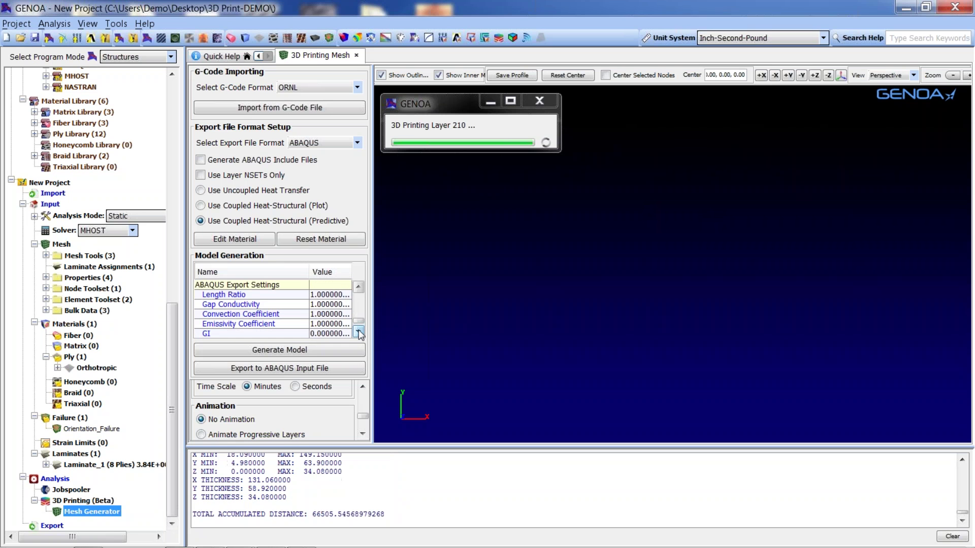
pyautogui.click(276, 296)
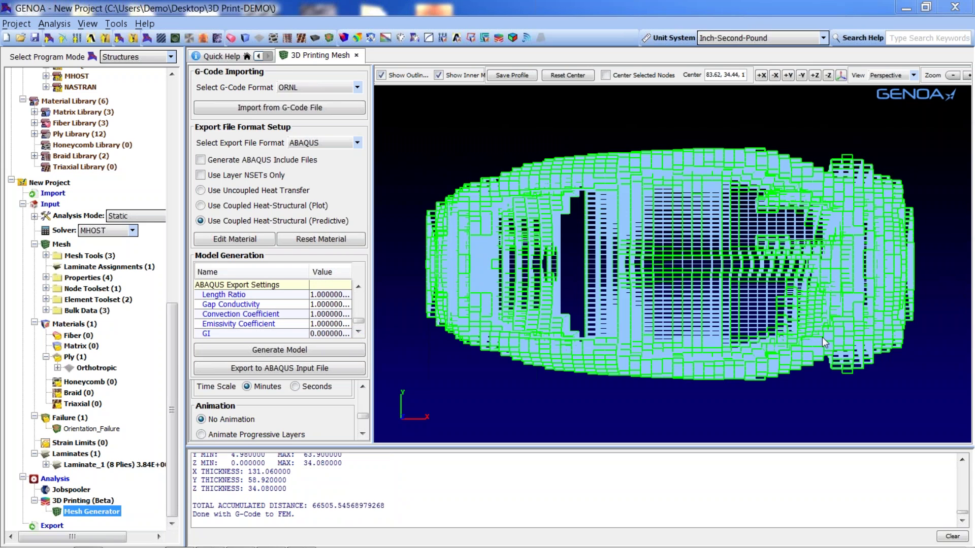
pyautogui.click(264, 308)
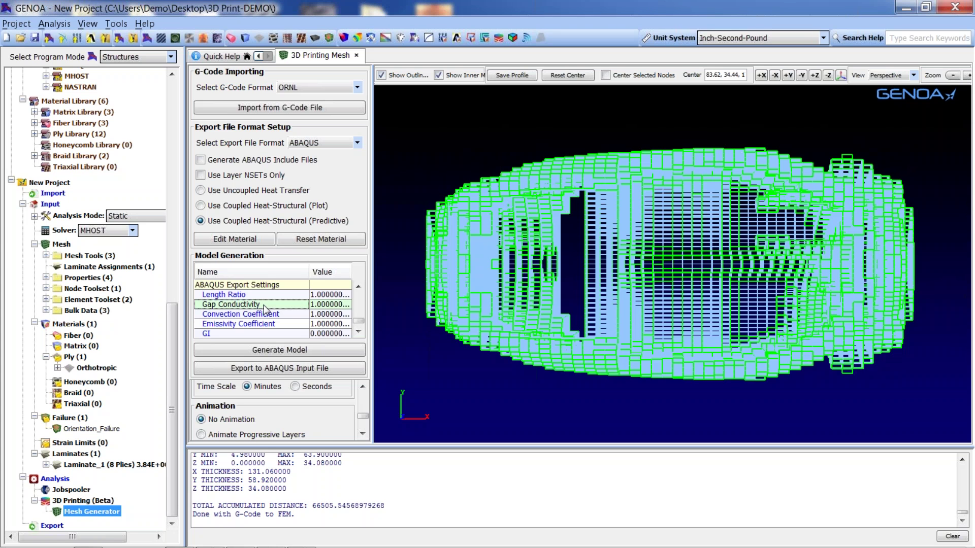
# Keep the Convection Coefficient and Emissivity Coefficient at 1.0.
pyautogui.click(268, 317)
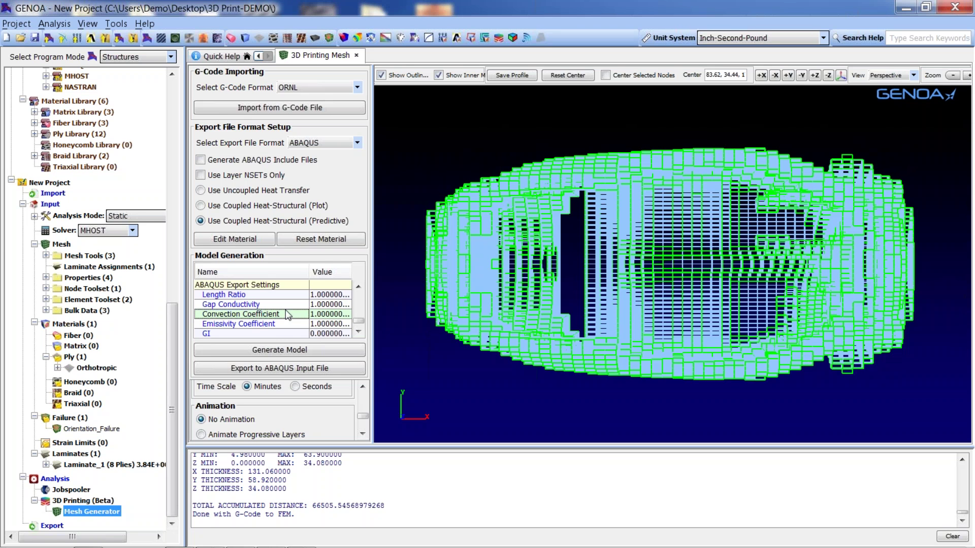
pyautogui.click(320, 314)
pyautogui.press('Return')
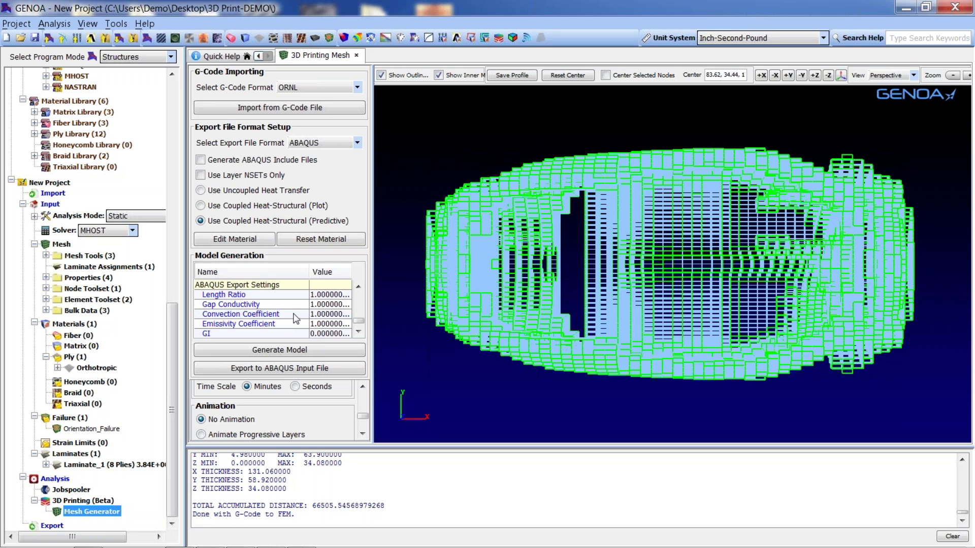
pyautogui.click(298, 325)
pyautogui.click(329, 325)
pyautogui.press('Return')
# Check GI and GII (both 0.0) and bring the mesh Display Options into view.
pyautogui.click(359, 332)
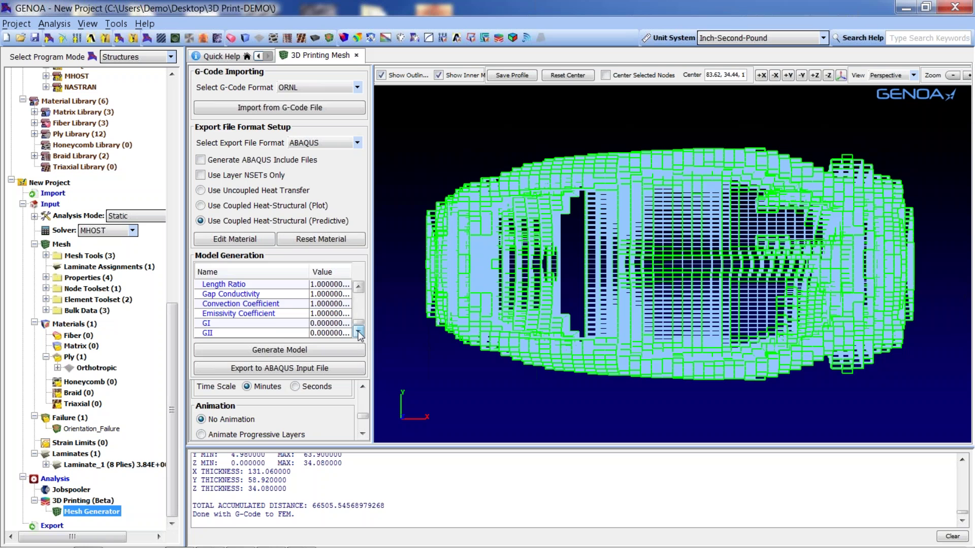
pyautogui.click(280, 326)
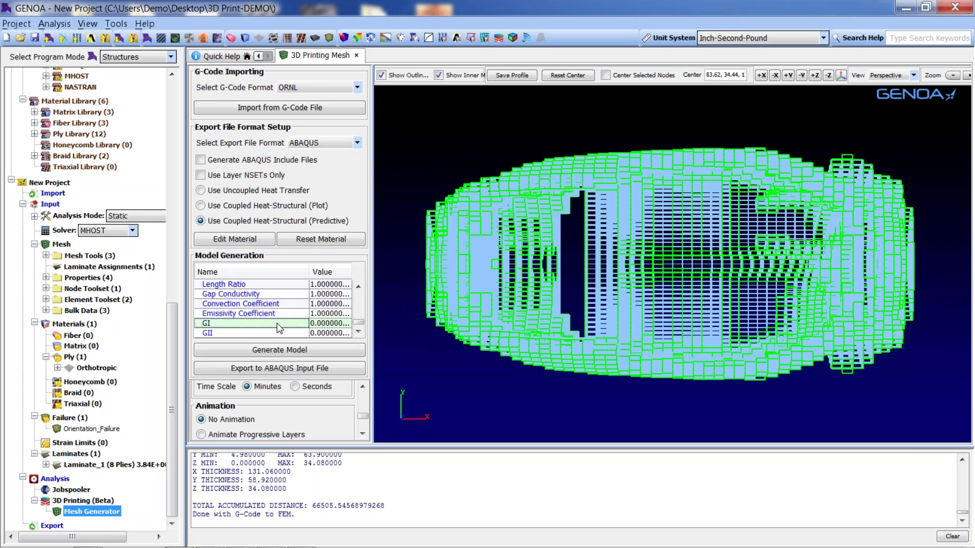
pyautogui.click(276, 333)
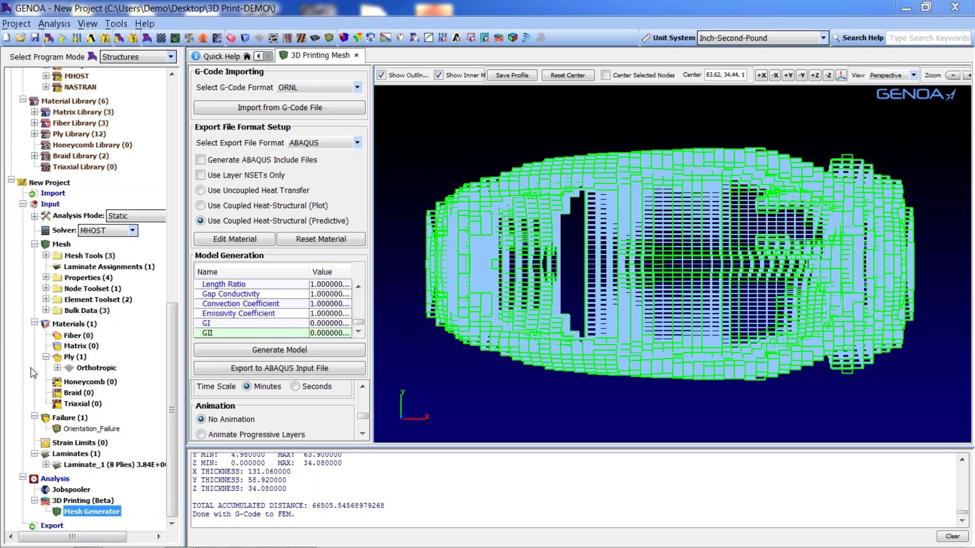
pyautogui.click(364, 402)
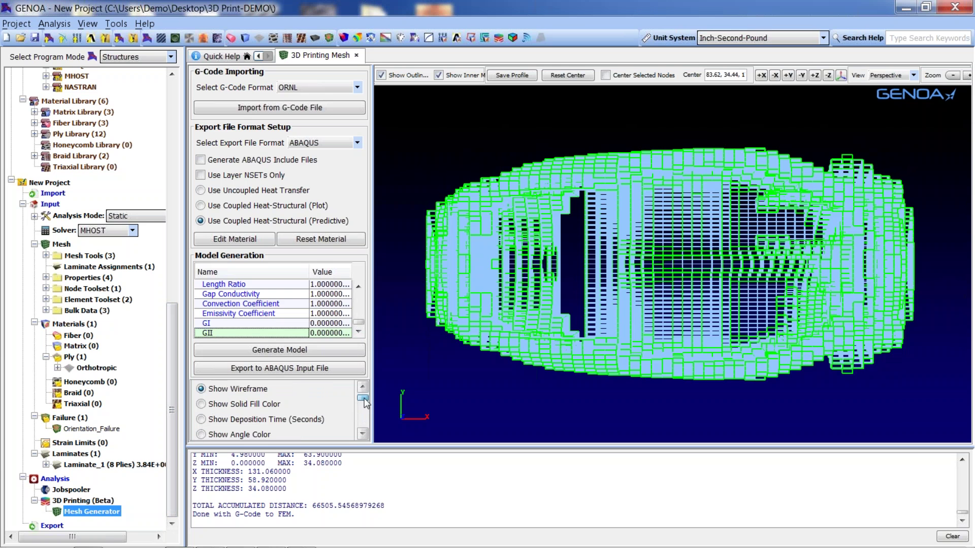
pyautogui.scroll(1, 364, 403)
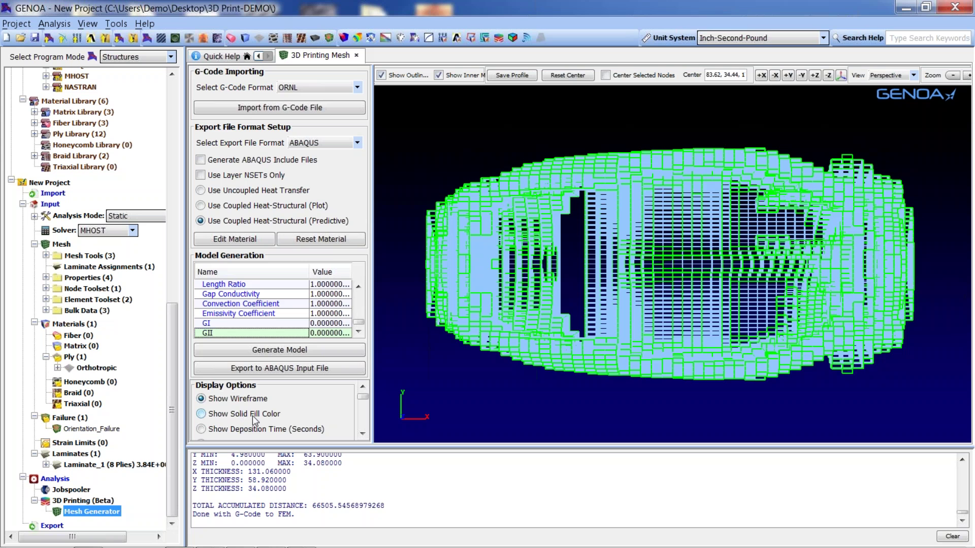
# Colour the car-part mesh by deposition angle, from -90 to 90 degrees.
pyautogui.click(362, 433)
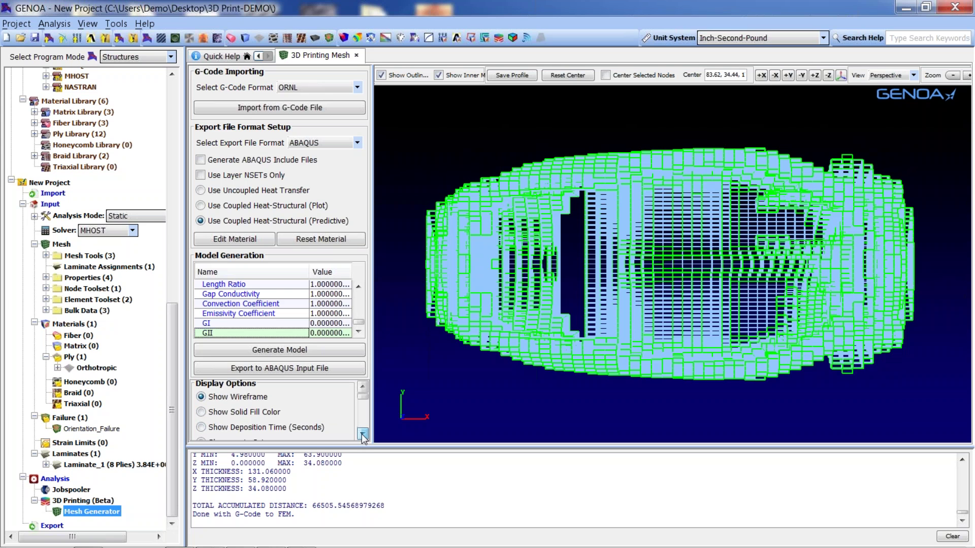
pyautogui.click(362, 434)
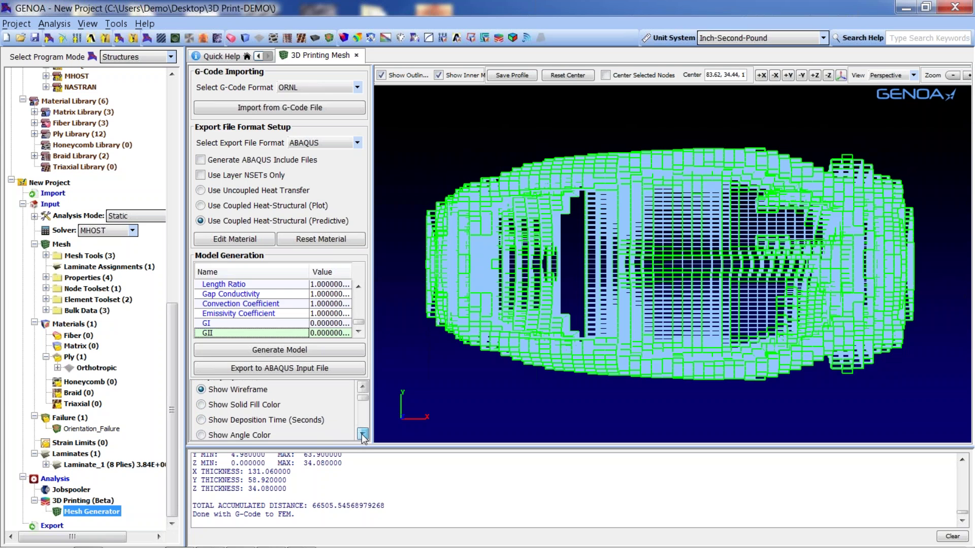
pyautogui.click(262, 430)
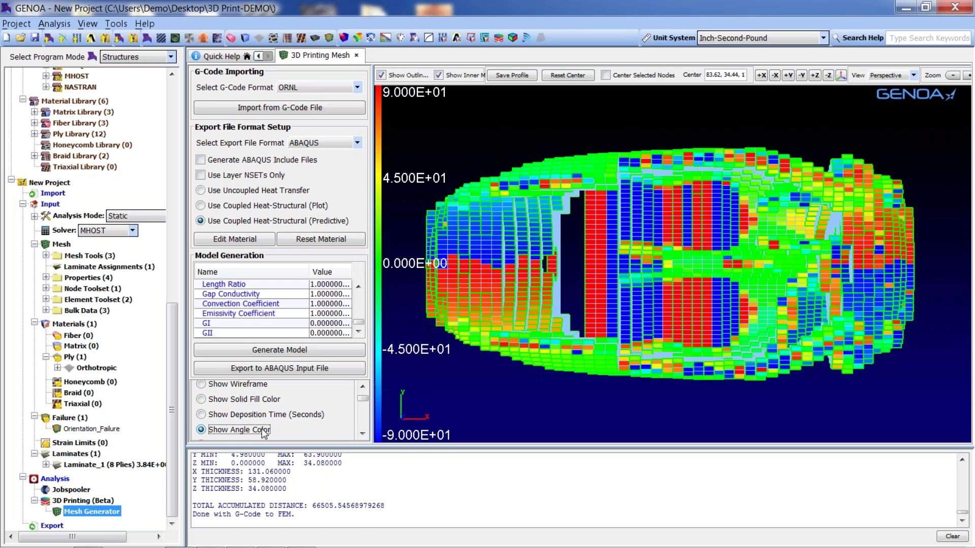
# Inspect the angle-coloured mesh from oblique, top and side views, then restore the wireframe display.
pyautogui.click(841, 75)
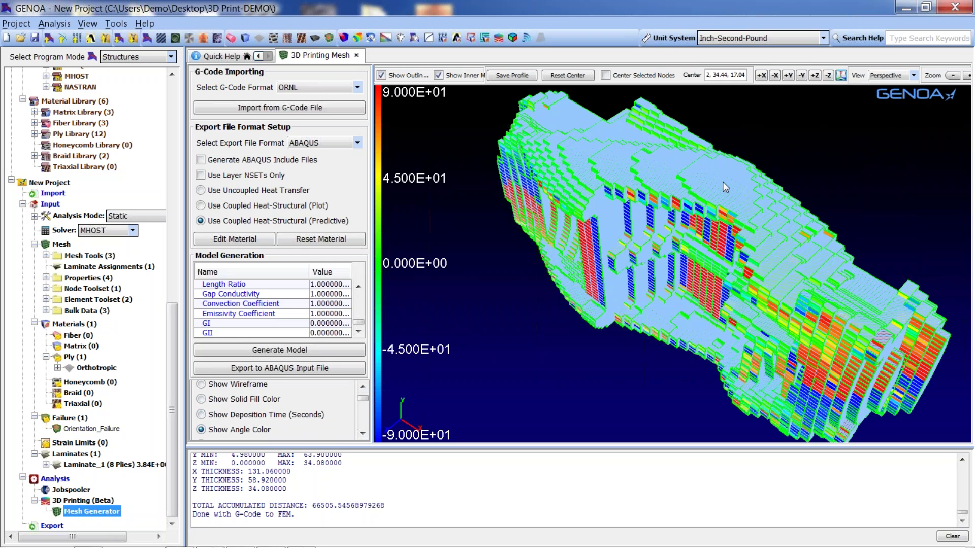
pyautogui.click(815, 76)
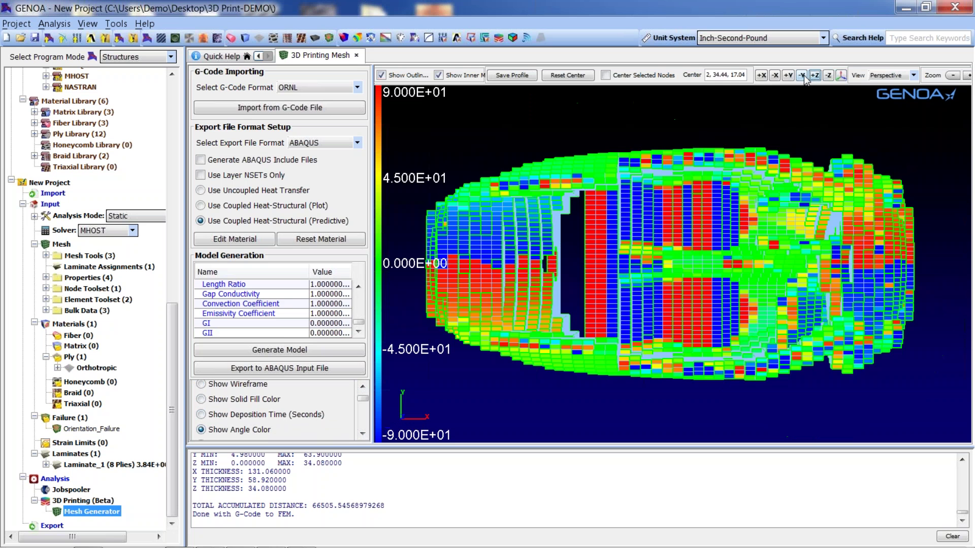
pyautogui.click(802, 75)
pyautogui.moveTo(787, 196); pyautogui.dragTo(704, 286, button='middle')
pyautogui.moveTo(901, 214); pyautogui.dragTo(825, 263, button='middle')
pyautogui.moveTo(553, 270); pyautogui.dragTo(597, 220, button='middle')
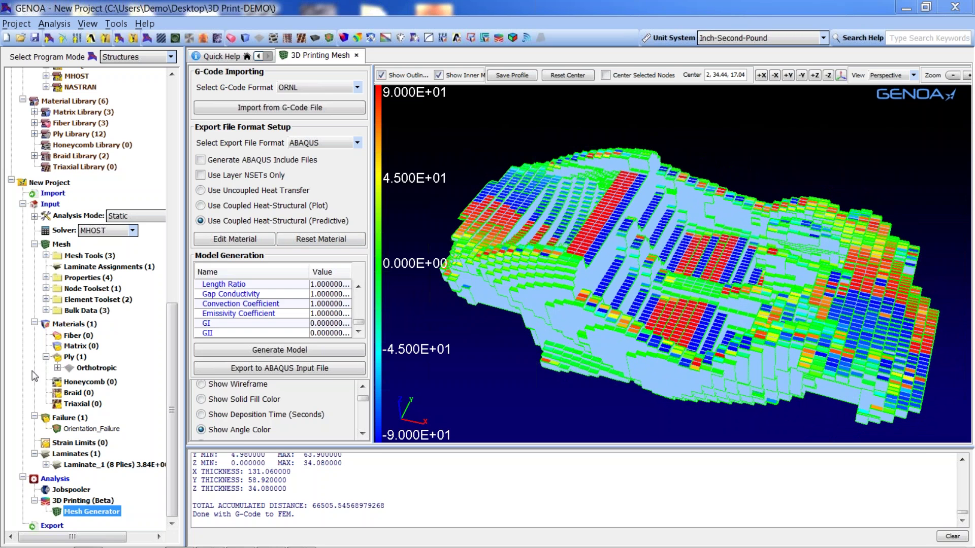
pyautogui.click(202, 385)
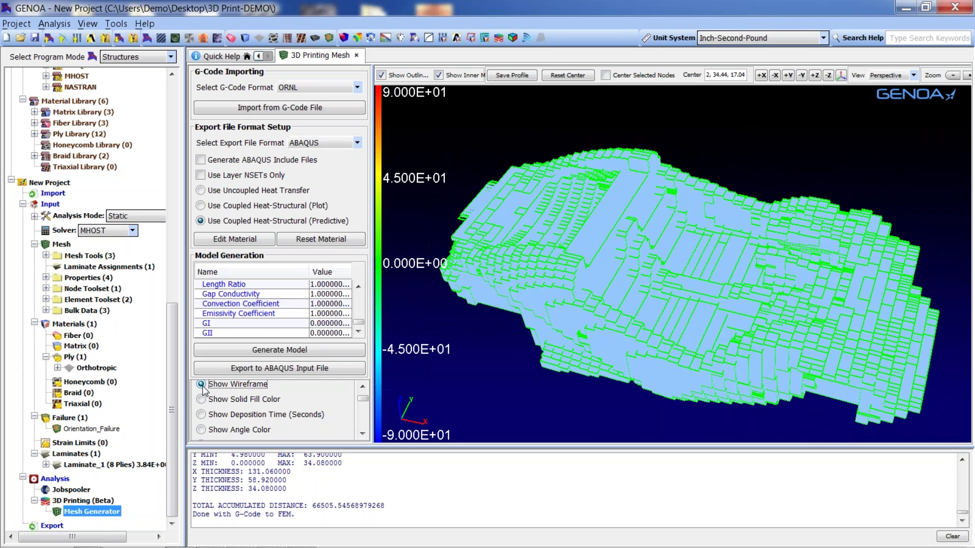
# Set Ending Layer to 1 and regenerate a single flat first-layer mesh, viewed from +Z.
pyautogui.moveTo(358, 325); pyautogui.dragTo(365, 292)
pyautogui.click(335, 305)
pyautogui.write('1')
pyautogui.press('Return')
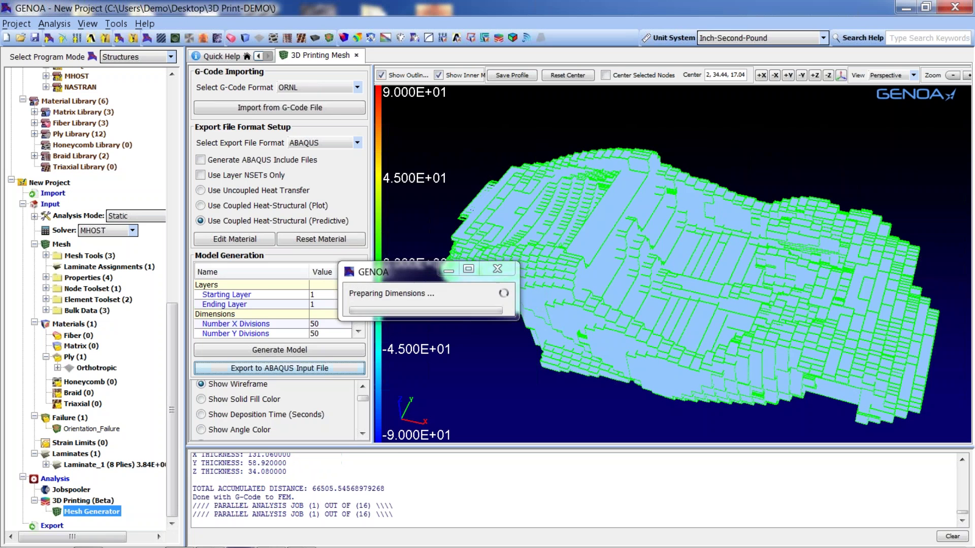
pyautogui.click(331, 347)
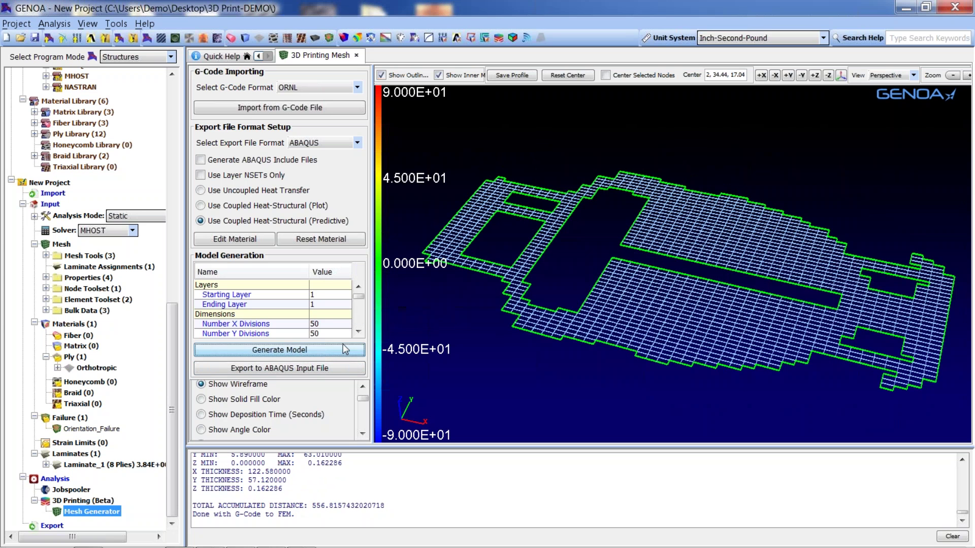
pyautogui.click(815, 75)
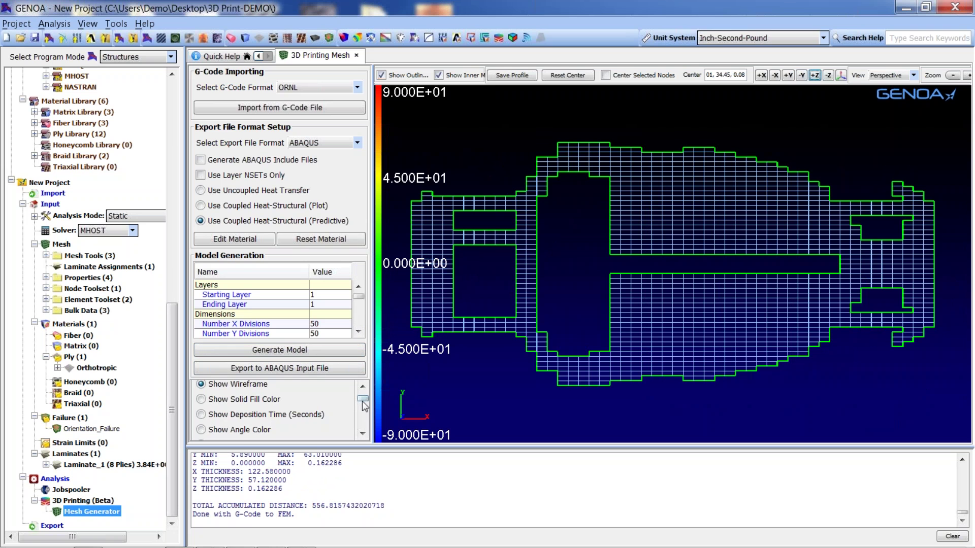
# Overlay the printer path lines on the layer-1 mesh.
pyautogui.moveTo(364, 400); pyautogui.dragTo(363, 411)
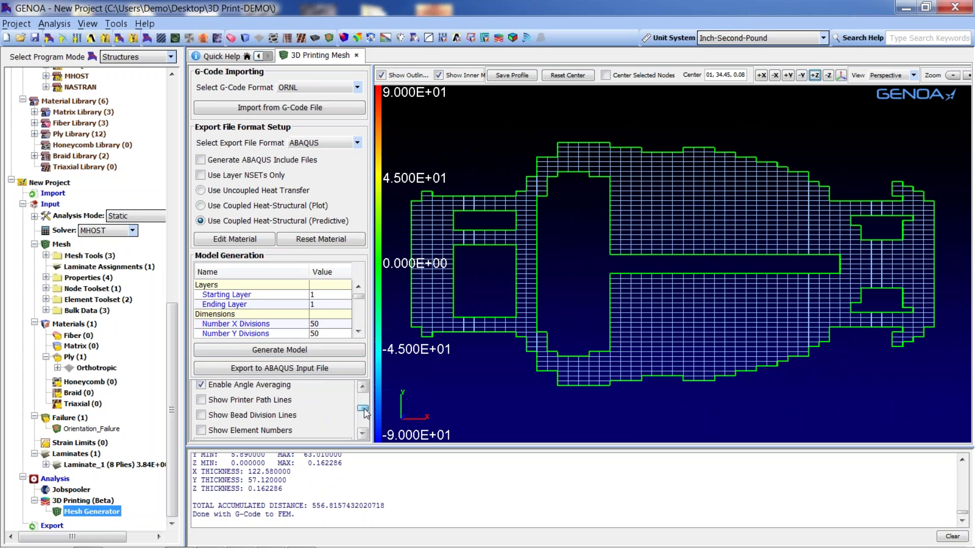
pyautogui.click(275, 404)
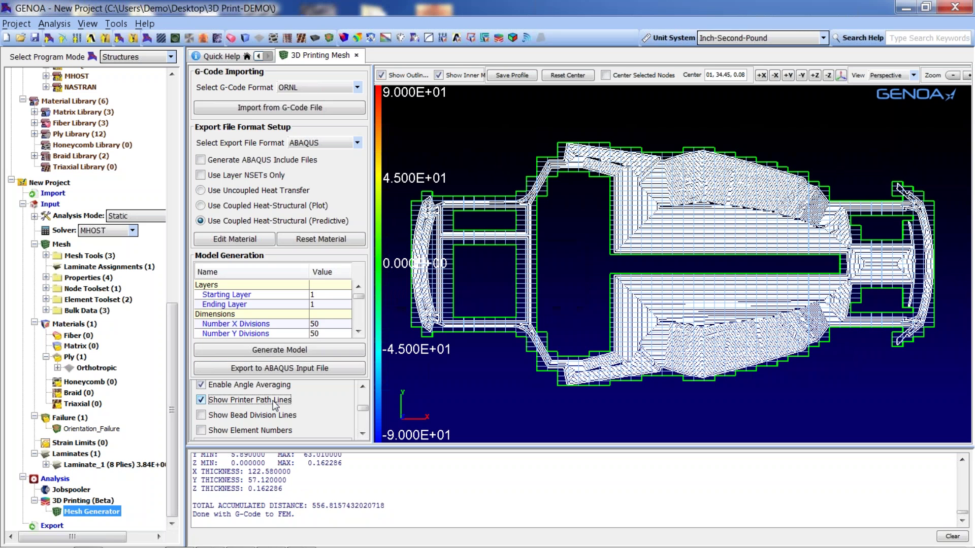
pyautogui.moveTo(956, 256); pyautogui.dragTo(836, 303, button='middle')
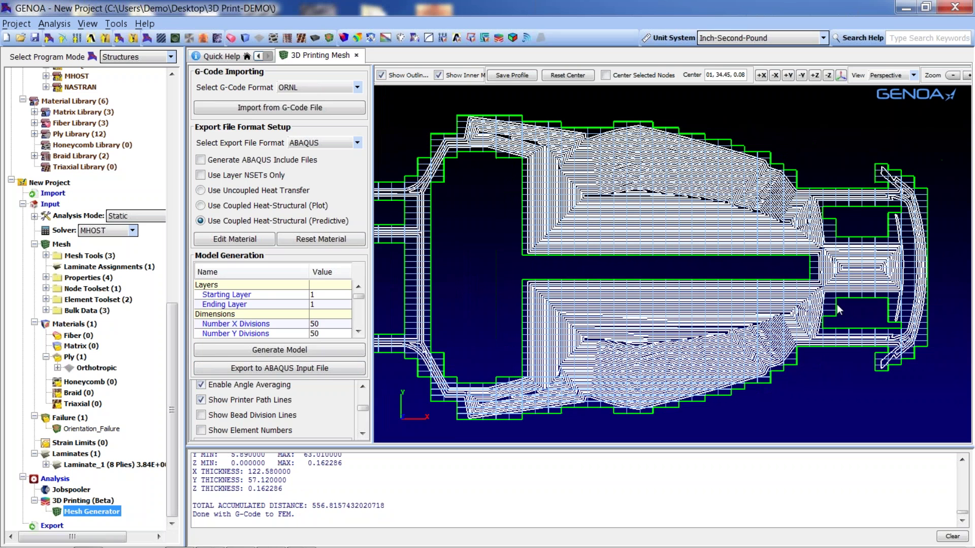
# Set Number X Divisions and Number Y Divisions both to 100.
pyautogui.click(324, 324)
pyautogui.write('100')
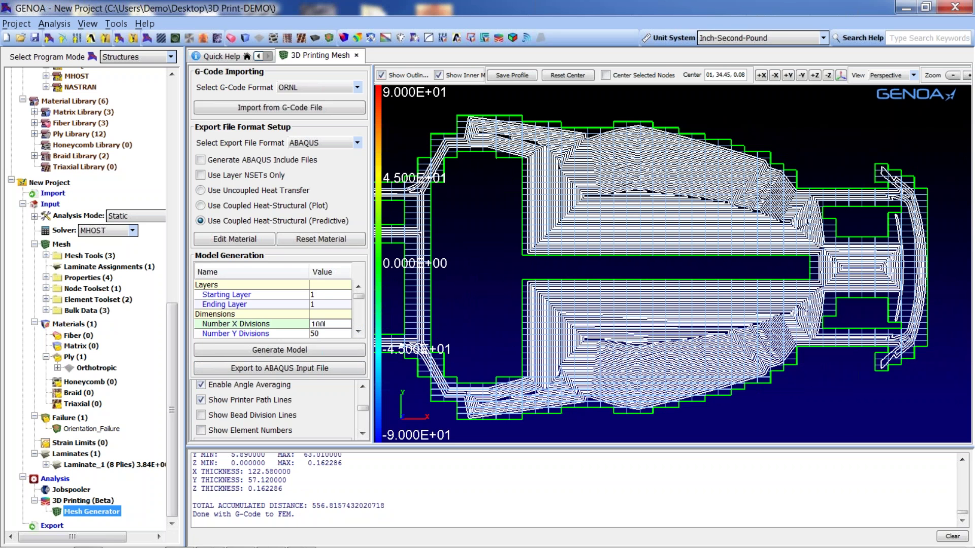
pyautogui.press('Return')
pyautogui.click(321, 334)
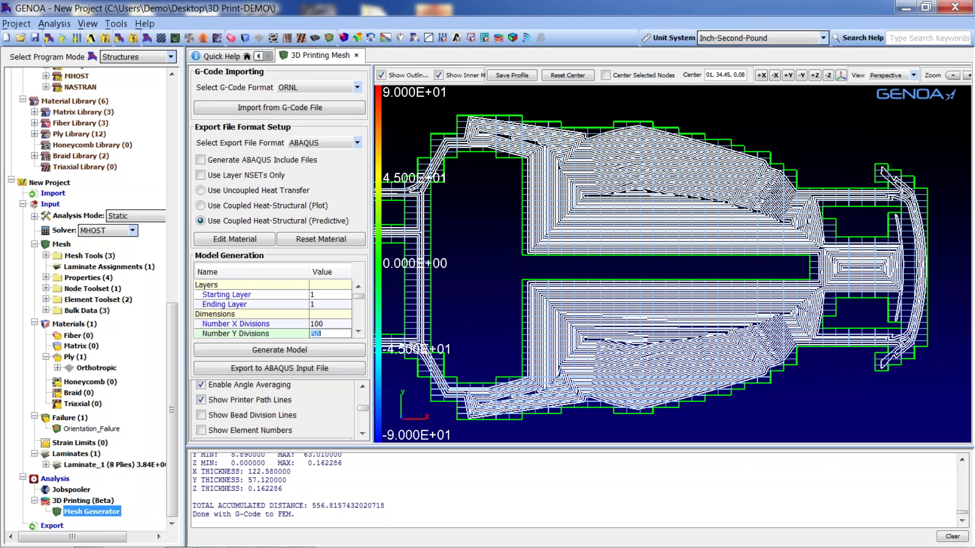
pyautogui.write('100')
pyautogui.press('Return')
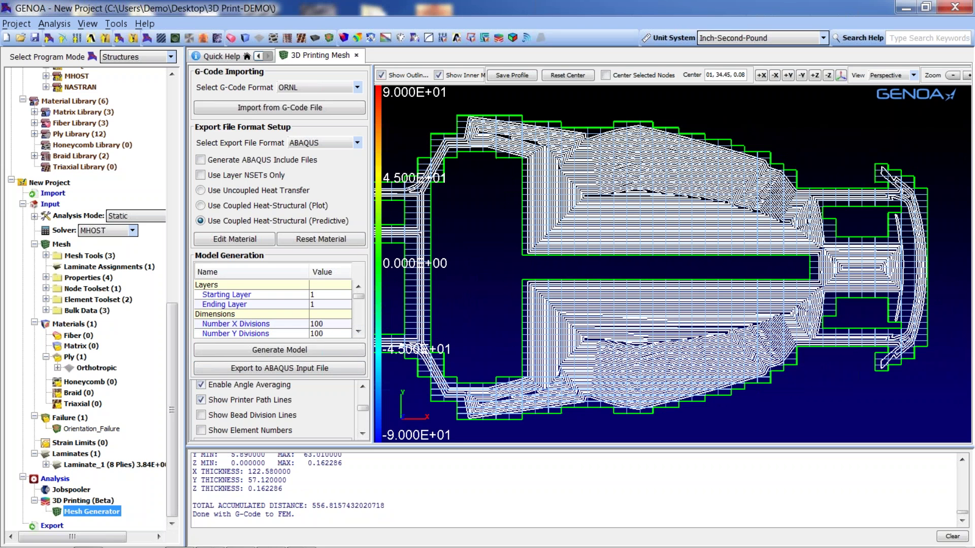
pyautogui.click(322, 351)
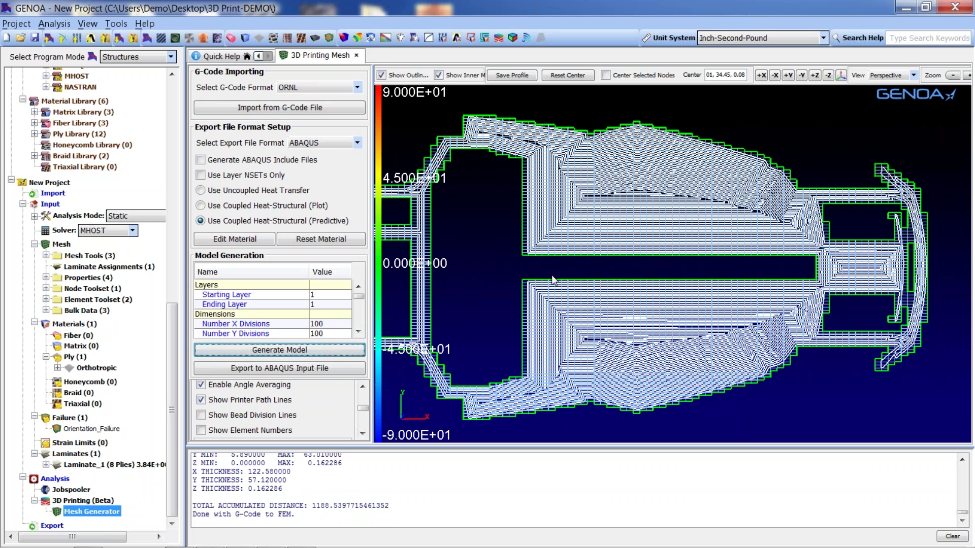
# Pan, rotate and zoom in on the 100 × 100 layer-1 mesh to examine elements along the paths.
pyautogui.click(536, 250)
pyautogui.moveTo(536, 250); pyautogui.dragTo(617, 246)
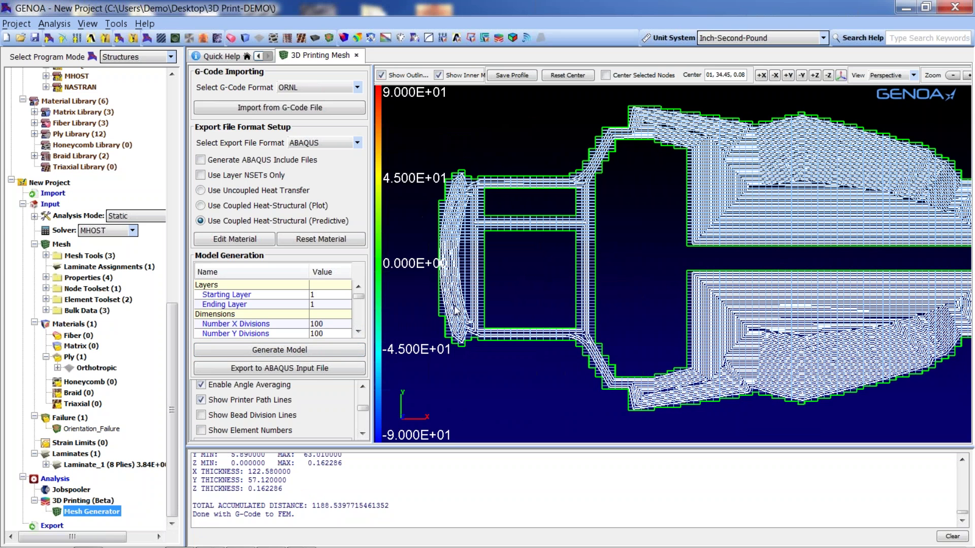
pyautogui.moveTo(715, 265); pyautogui.dragTo(643, 270)
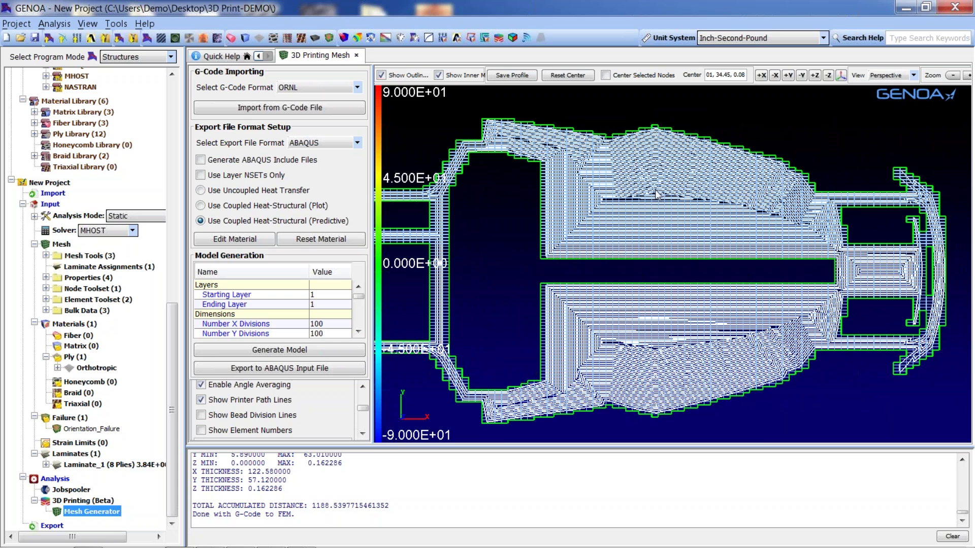
pyautogui.scroll(5, 655, 195)
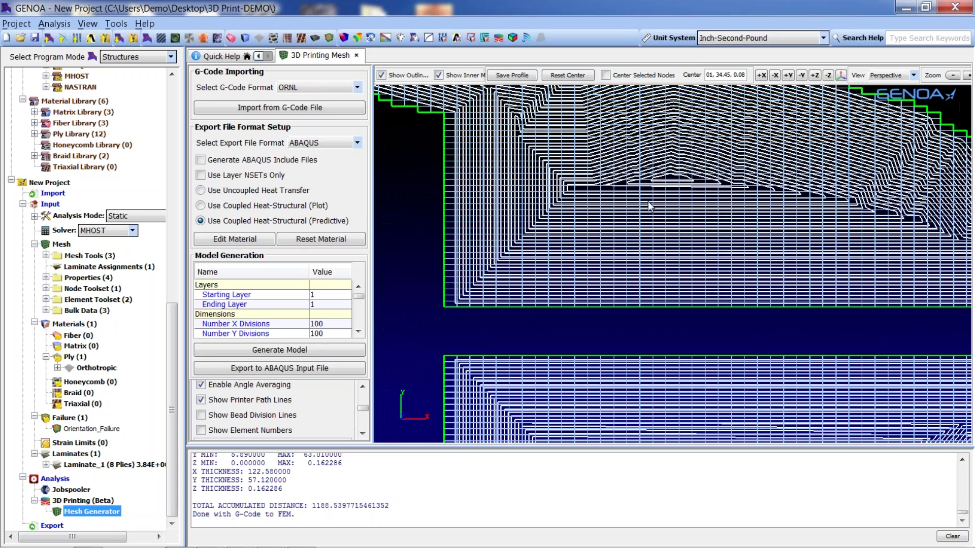